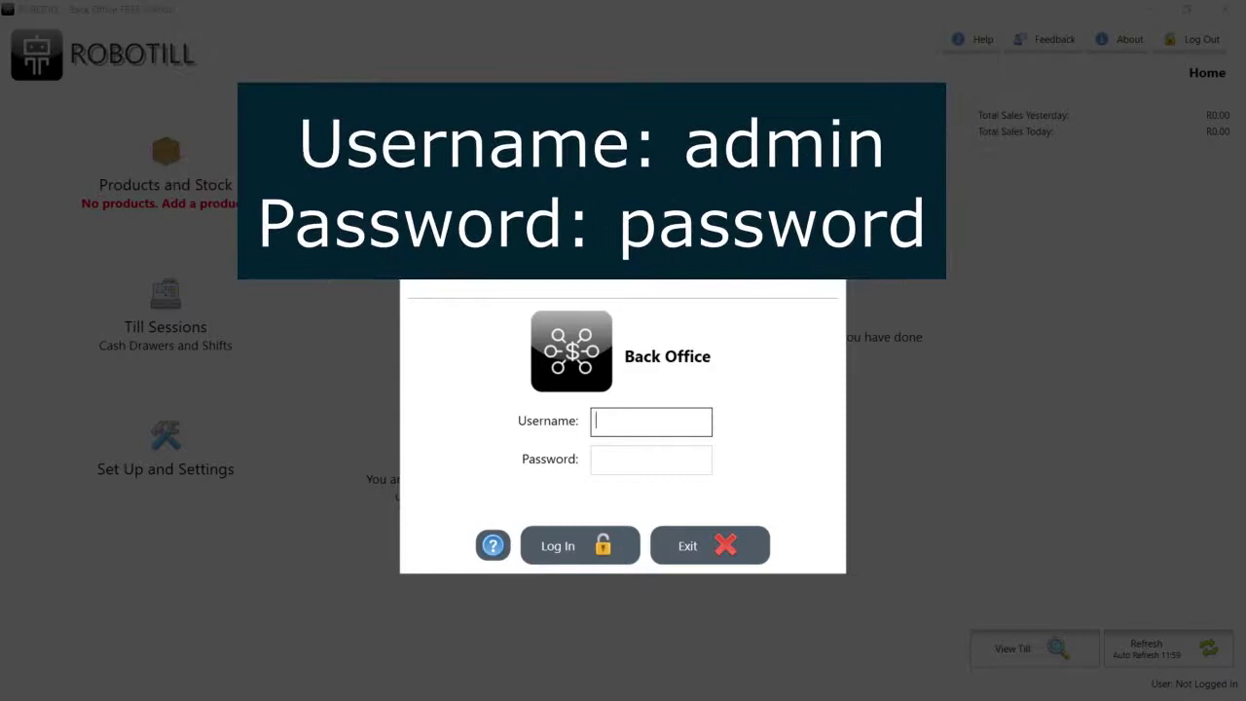
Log in as admin with the account password and open the empty Products list under Products and Stock.
{"action": "type", "text": "admin"}
{"action": "key", "text": "Tab"}
{"action": "type", "text": "pa"}
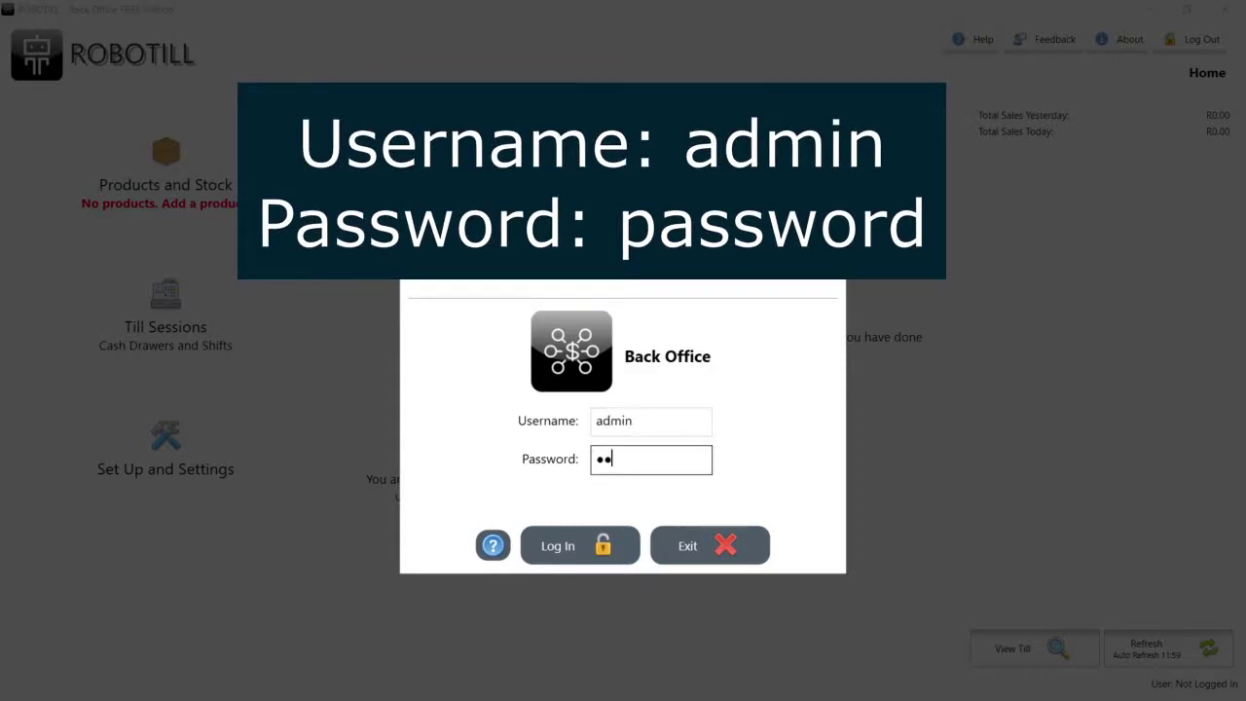
{"action": "type", "text": "ssword"}
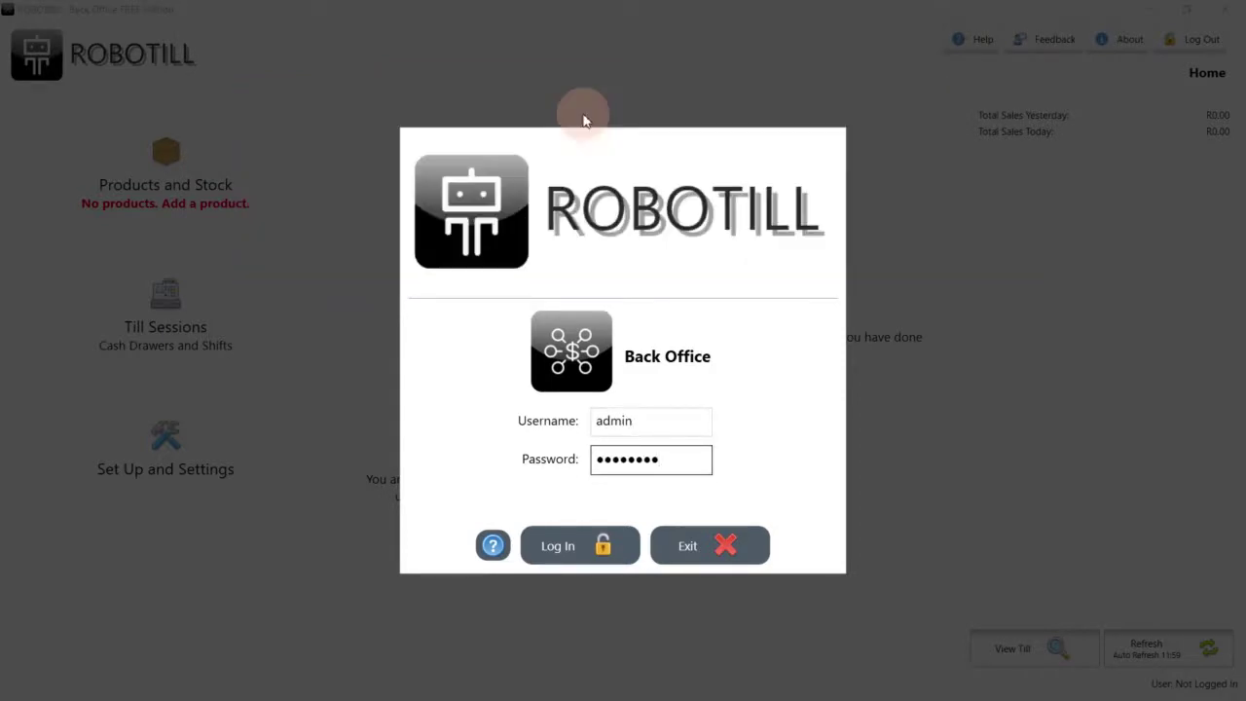
{"action": "key", "text": "Return"}
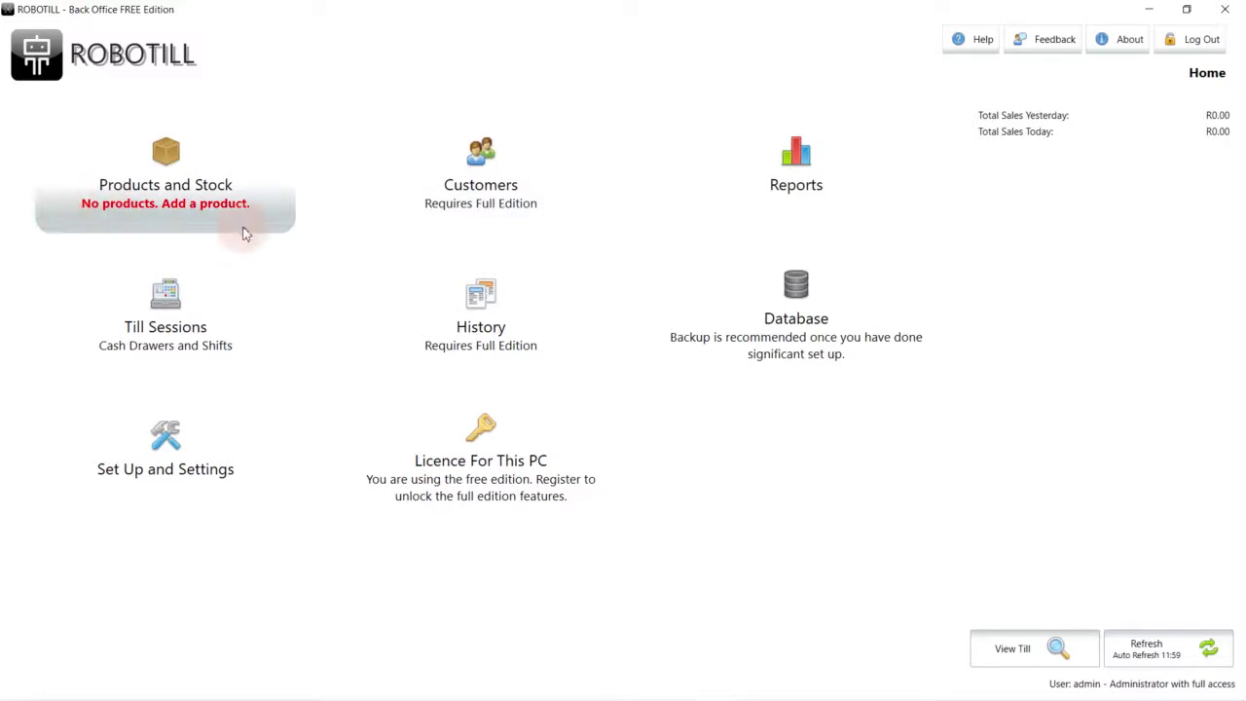
{"action": "left_click", "coordinate": [167, 156]}
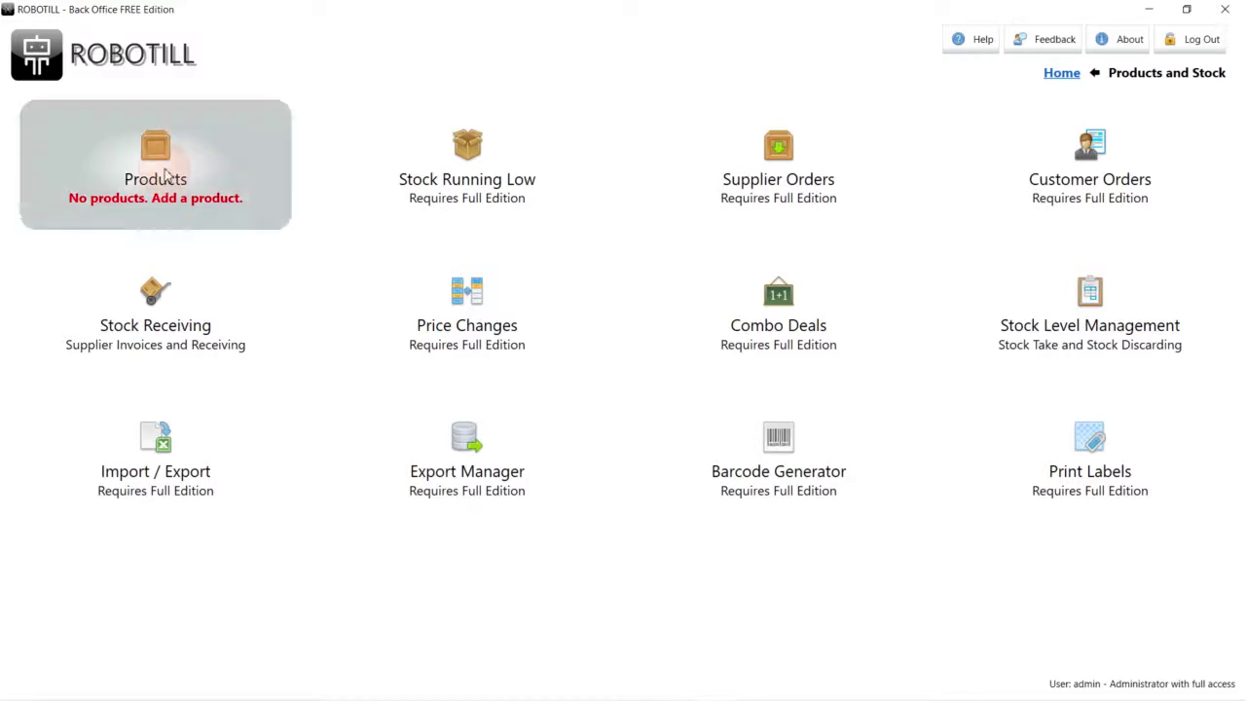
{"action": "left_click", "coordinate": [166, 173]}
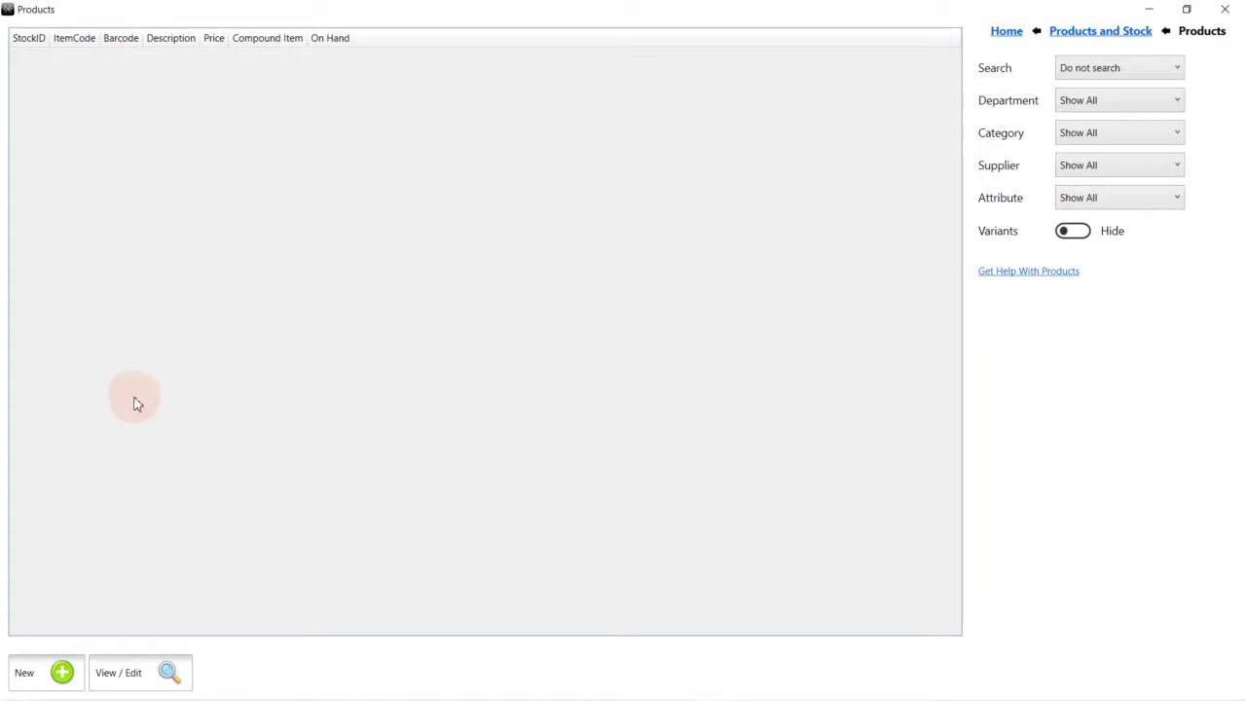
Create a new product with description 'Water 500 ml' and stock code WATER500.
{"action": "left_click", "coordinate": [61, 678]}
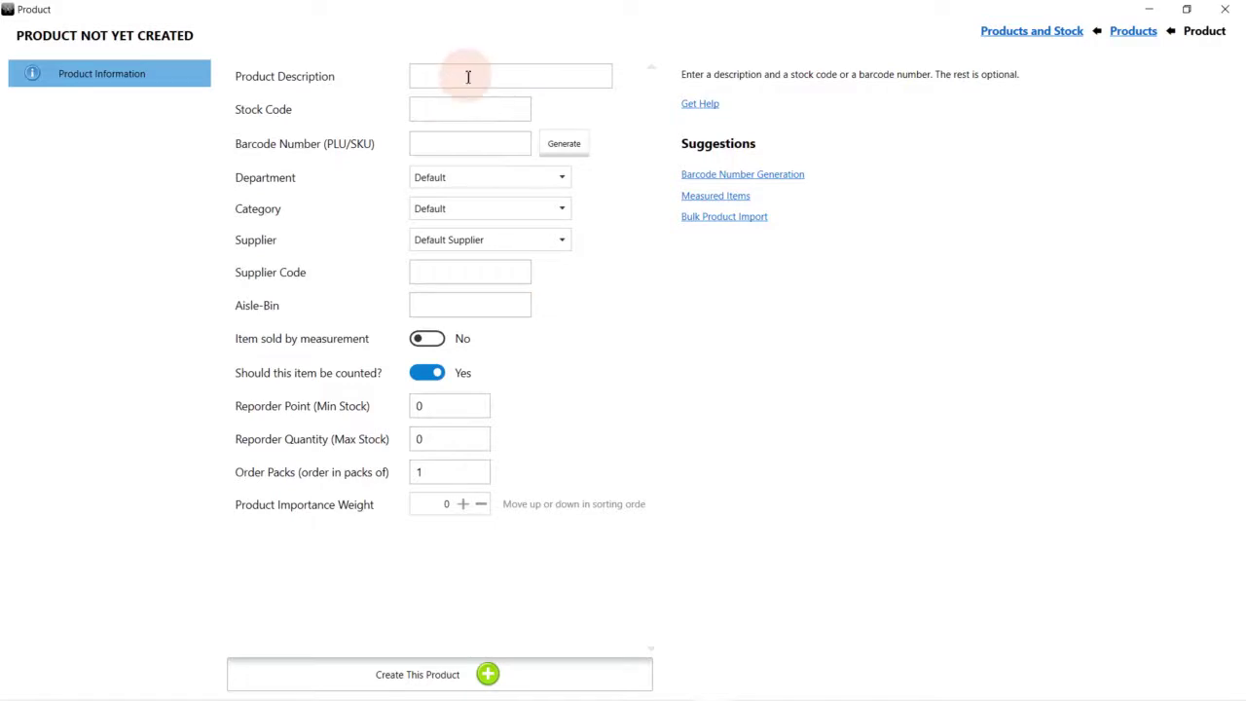
{"action": "left_click", "coordinate": [528, 68]}
{"action": "type", "text": "Water "}
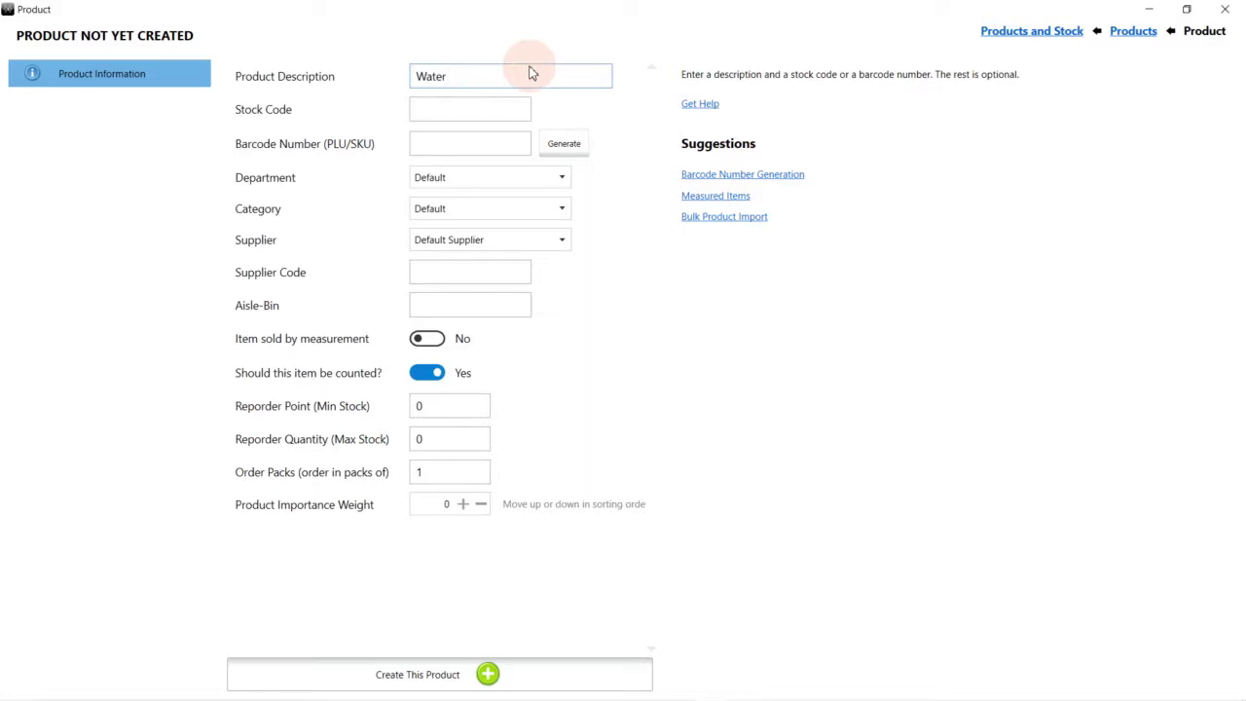
{"action": "type", "text": "500 ml"}
{"action": "key", "text": "Tab"}
{"action": "type", "text": "WATER"}
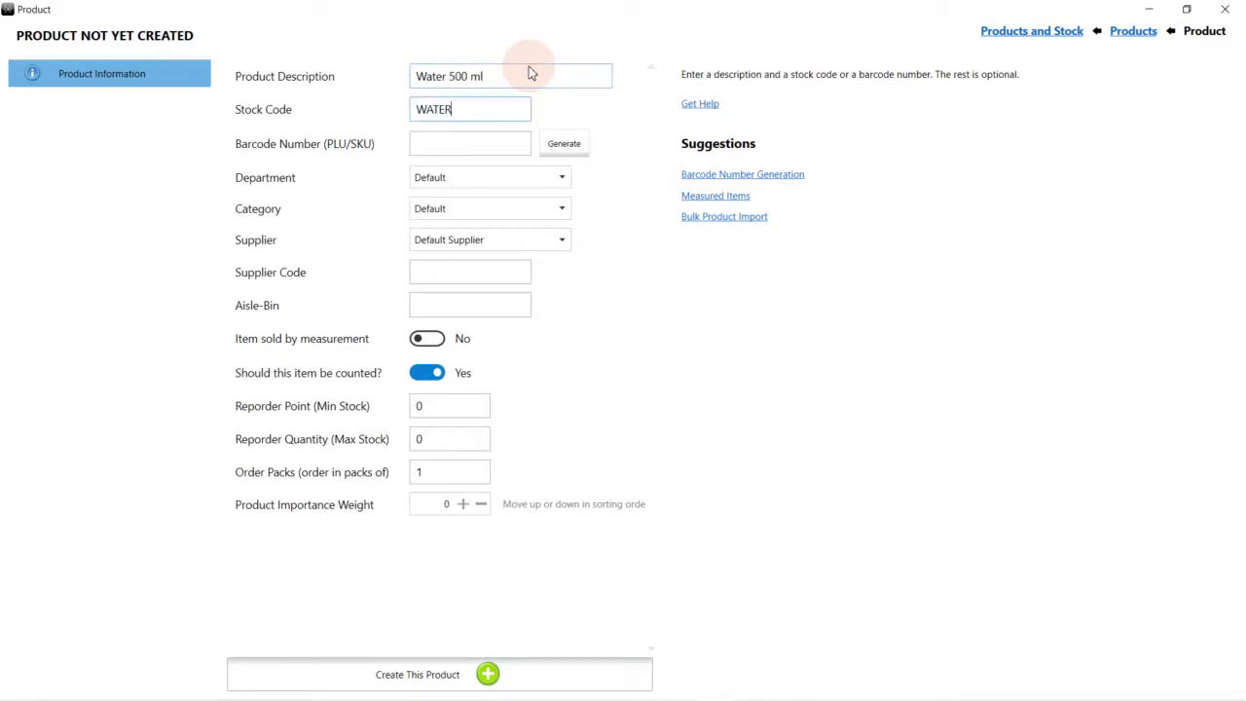
{"action": "type", "text": "500"}
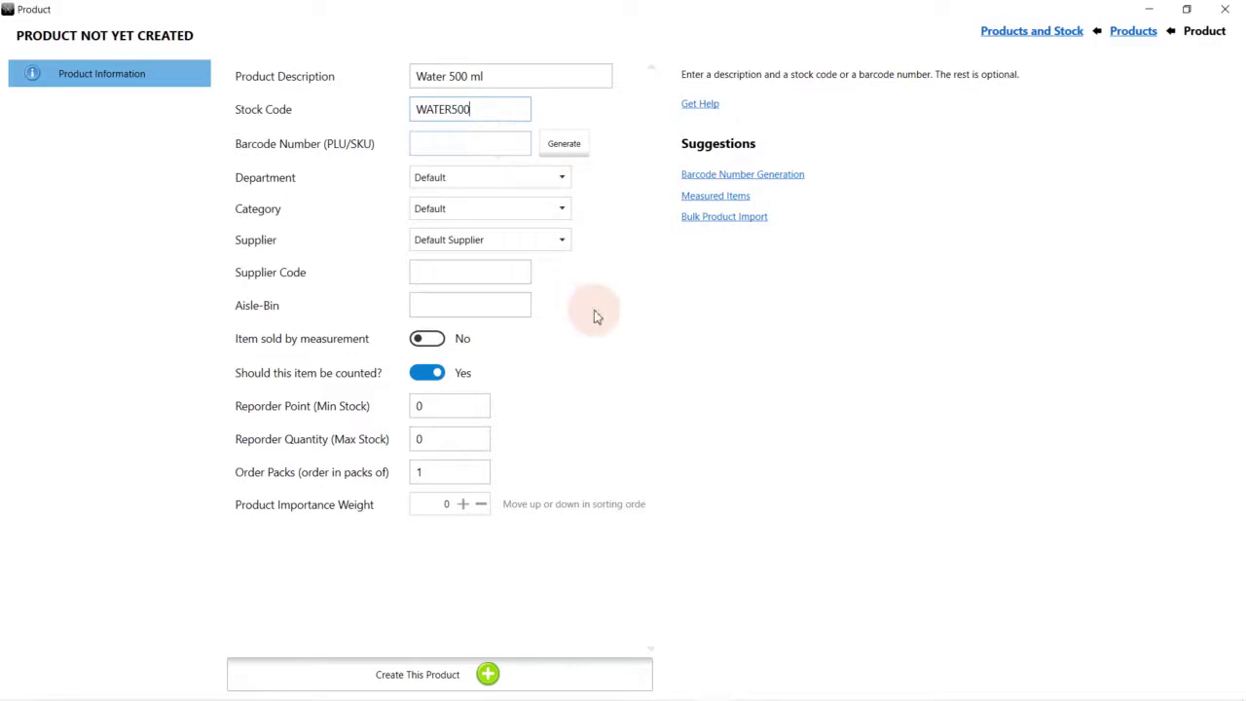
{"action": "left_click", "coordinate": [552, 679]}
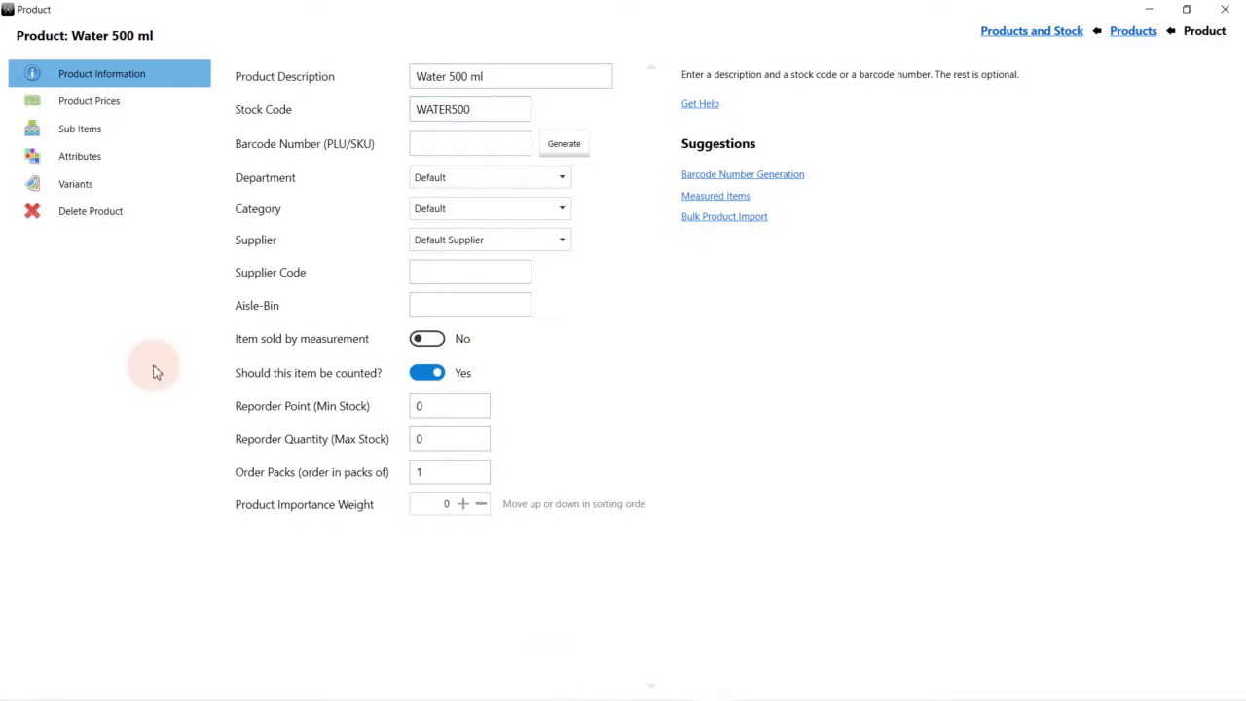
In Product Prices, set cost to 7, tax to VAT (15%), and price including tax to 12.50.
{"action": "left_click", "coordinate": [105, 111]}
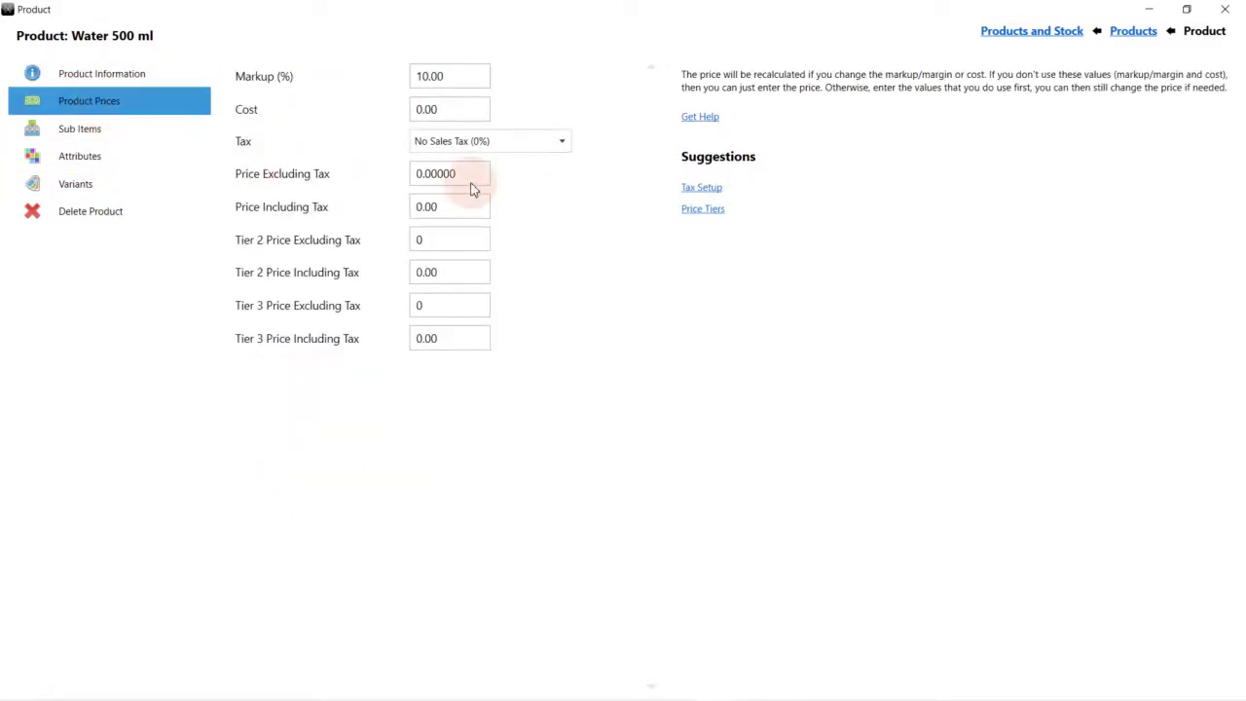
{"action": "left_click", "coordinate": [465, 113]}
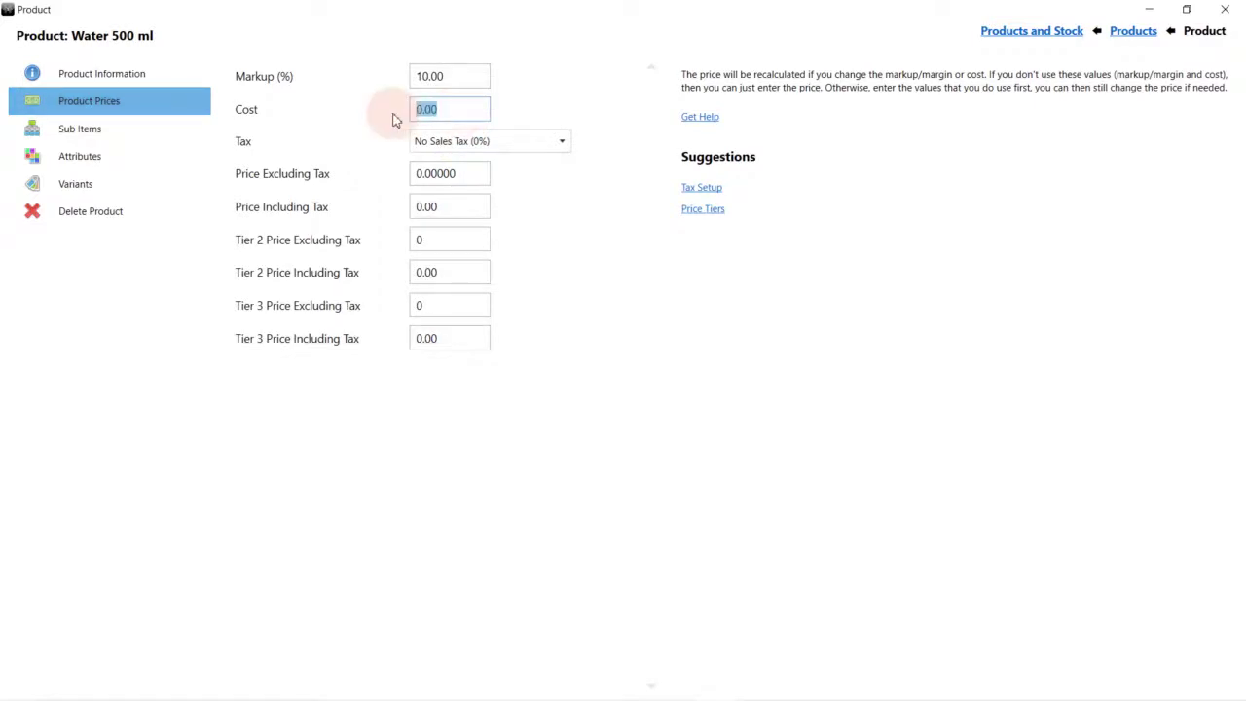
{"action": "type", "text": "7"}
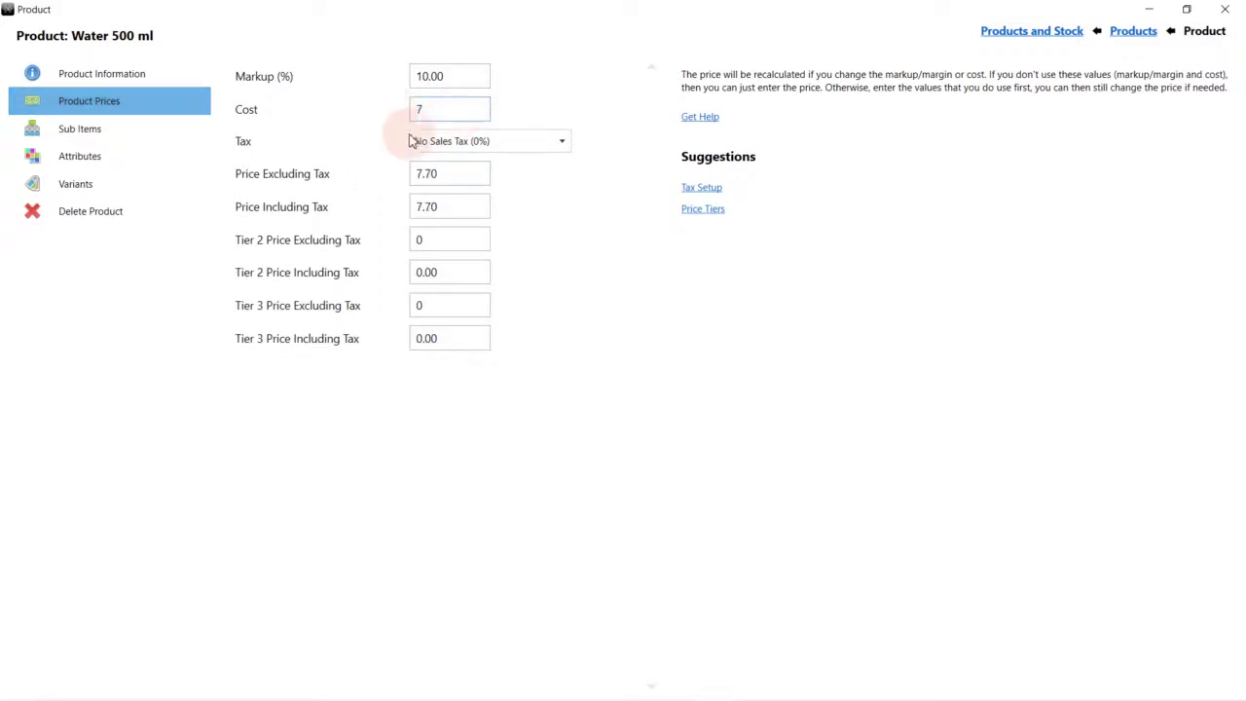
{"action": "left_click", "coordinate": [484, 149]}
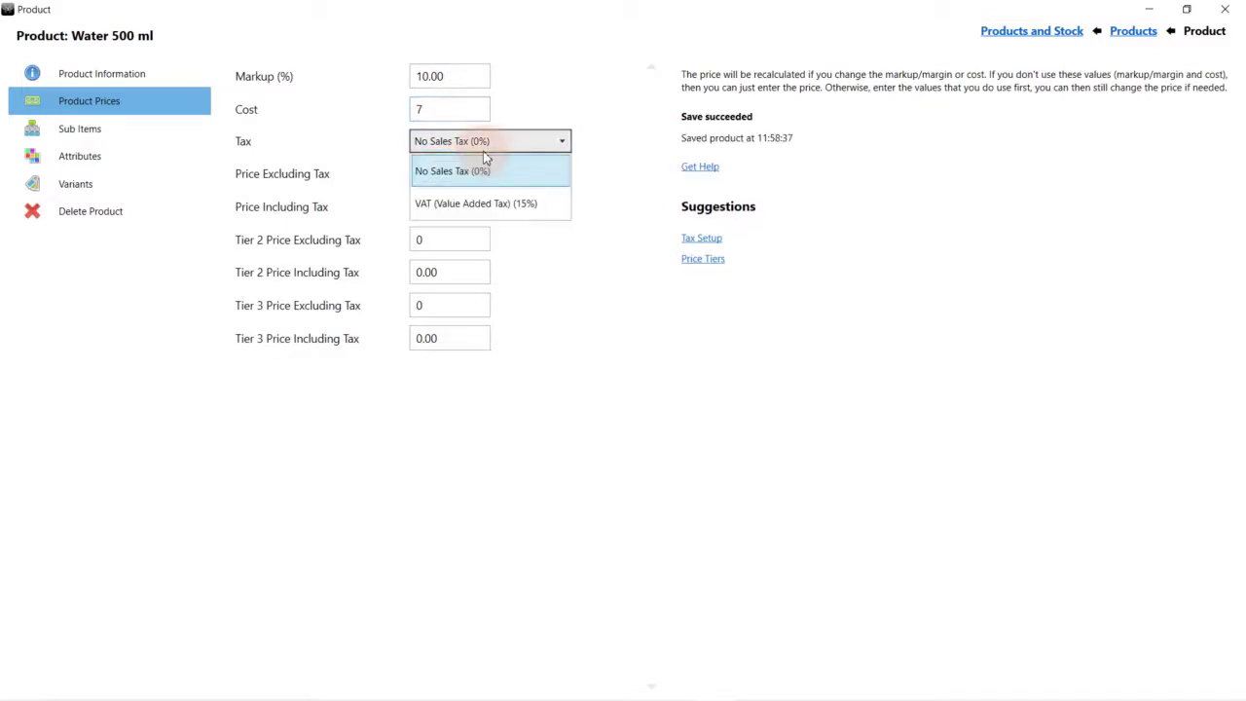
{"action": "left_click", "coordinate": [481, 200]}
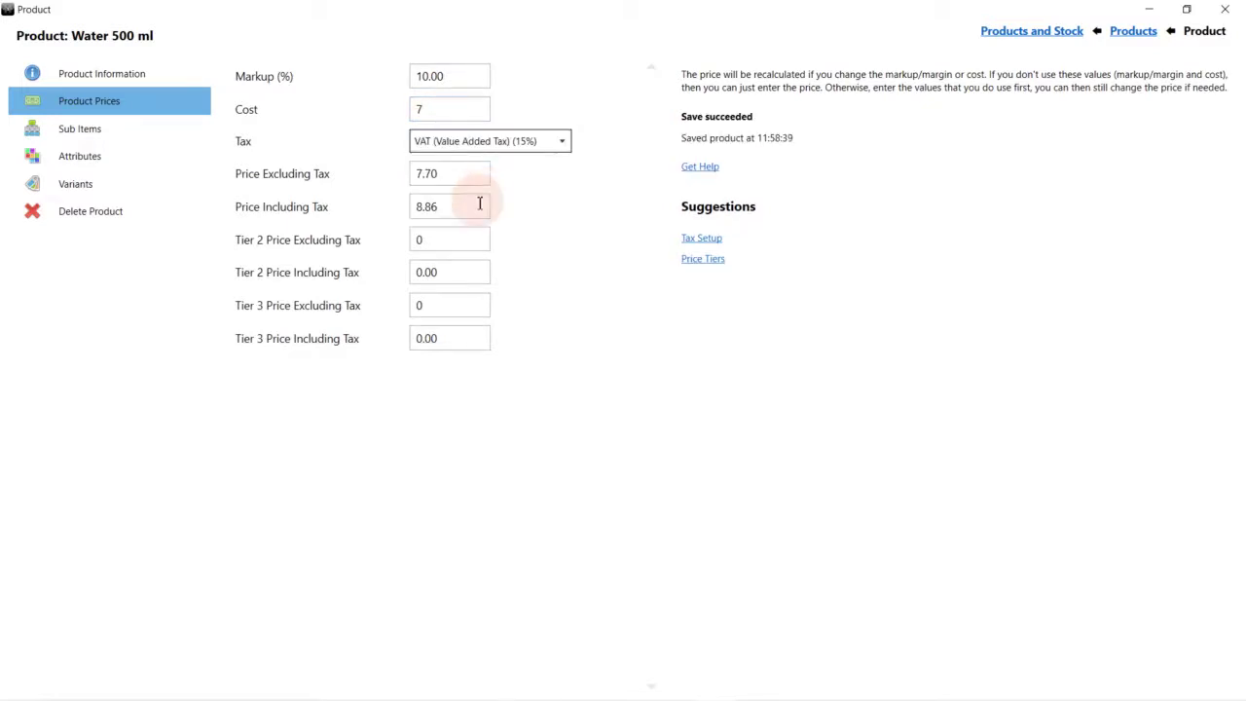
{"action": "left_click_drag", "start_coordinate": [480, 202], "coordinate": [365, 207]}
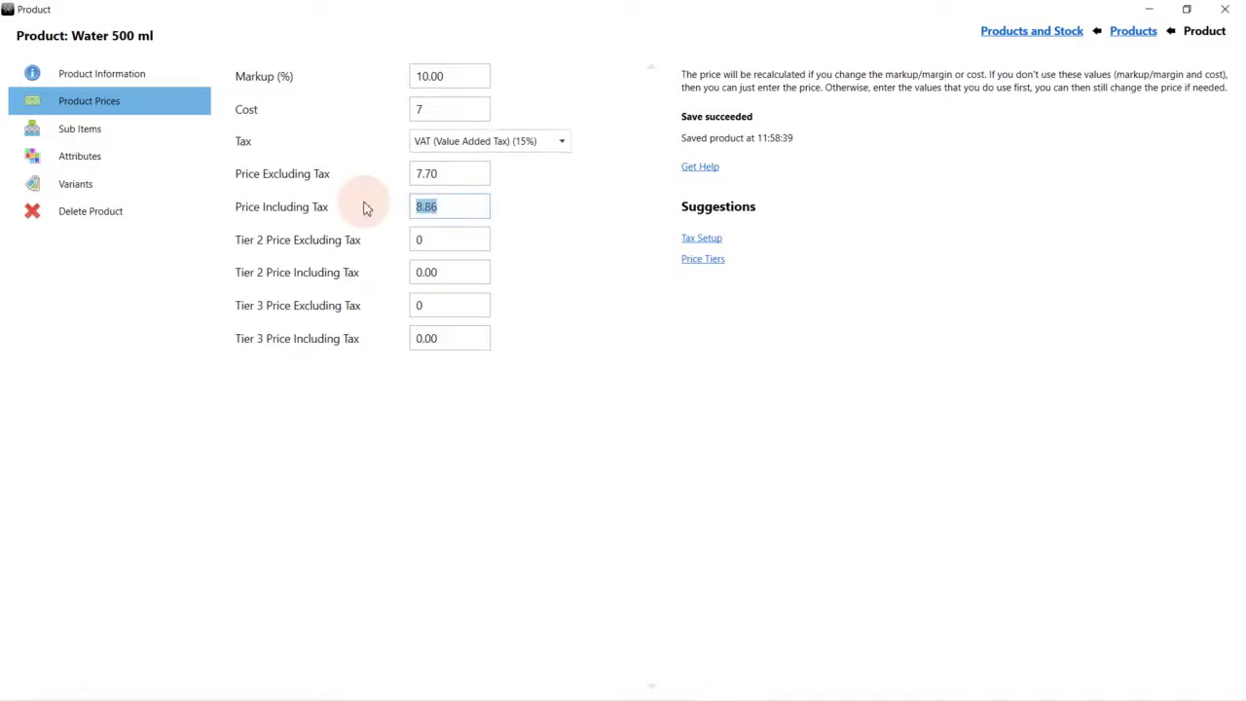
{"action": "type", "text": "12"}
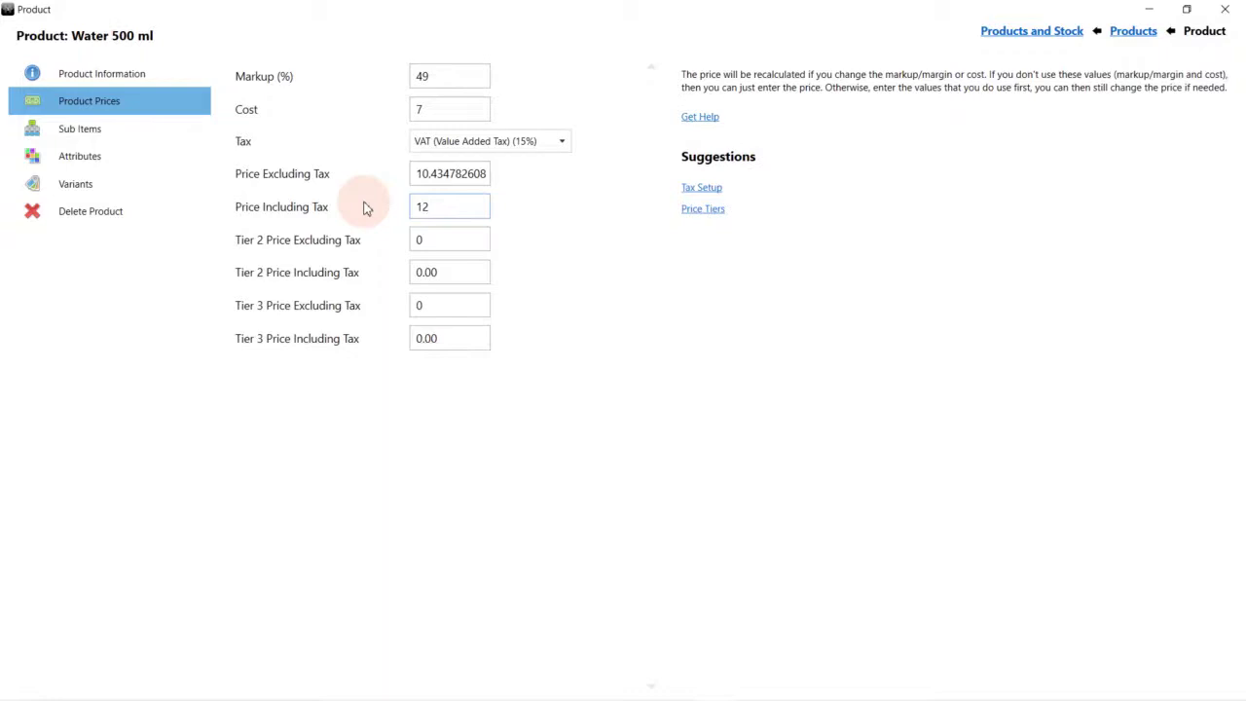
{"action": "type", "text": ".50"}
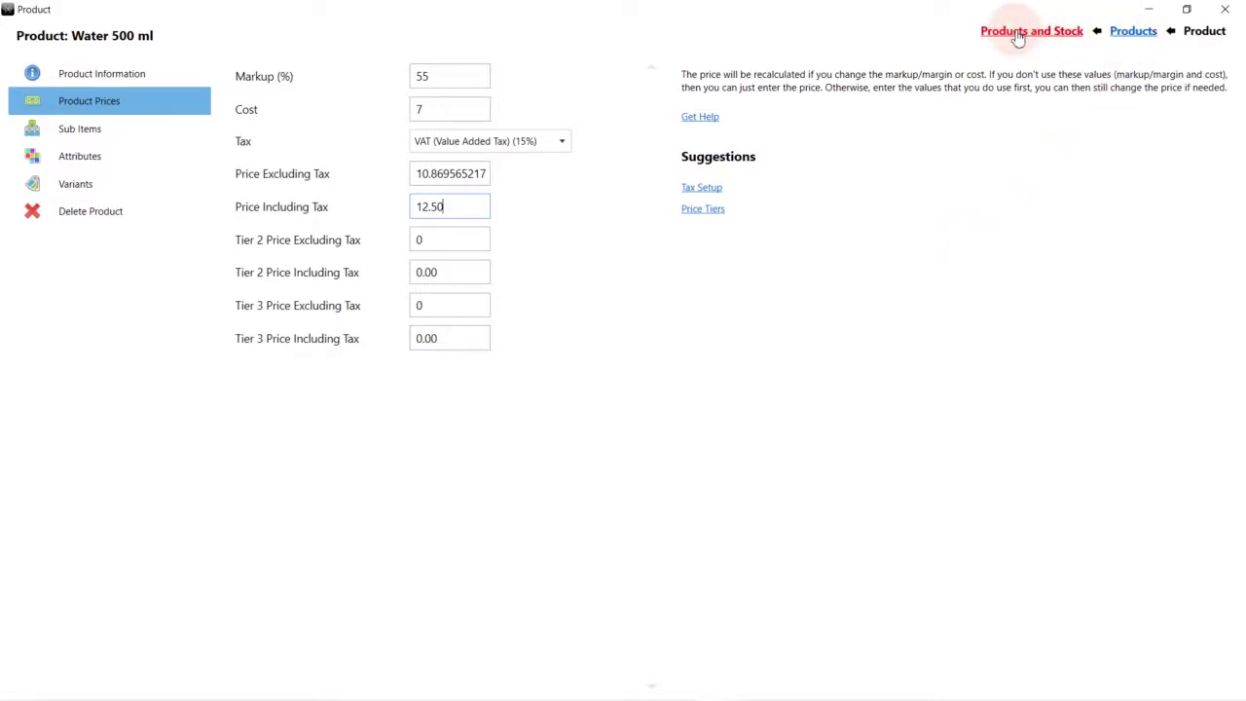
Go back to the products list and reselect Water 500 ml, then return Home and launch the Retail till.
{"action": "left_click", "coordinate": [1147, 37]}
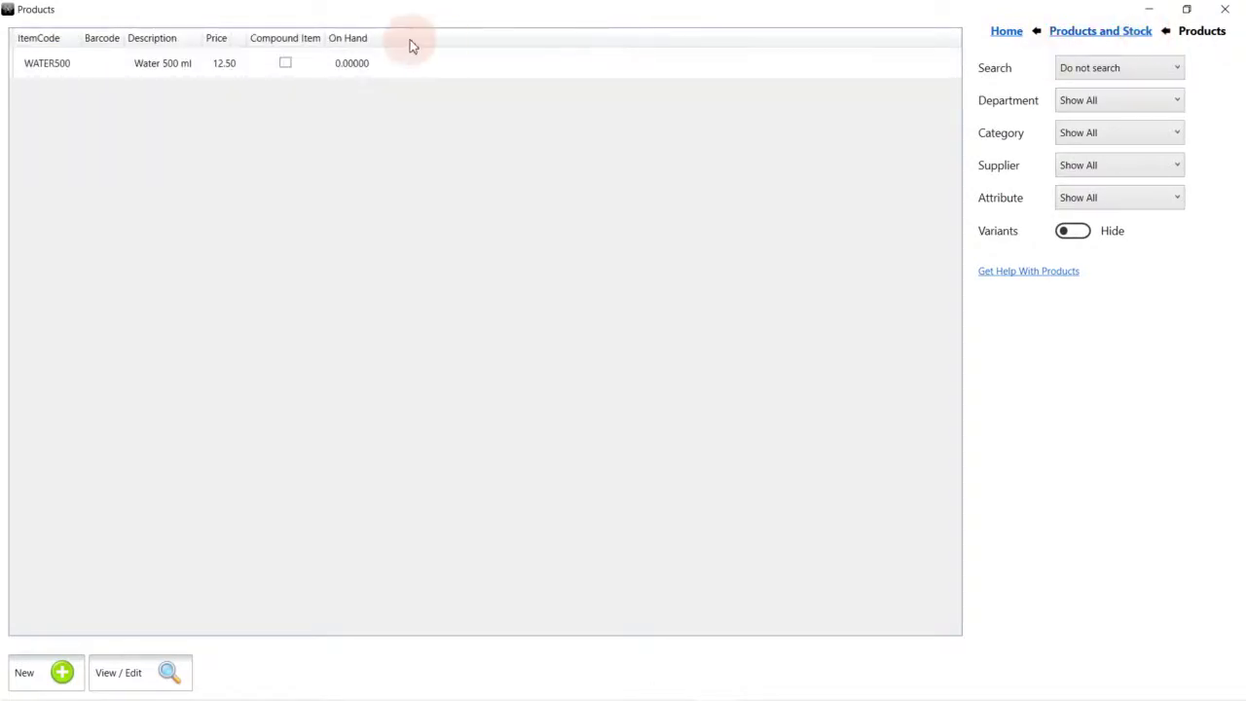
{"action": "left_click", "coordinate": [215, 70]}
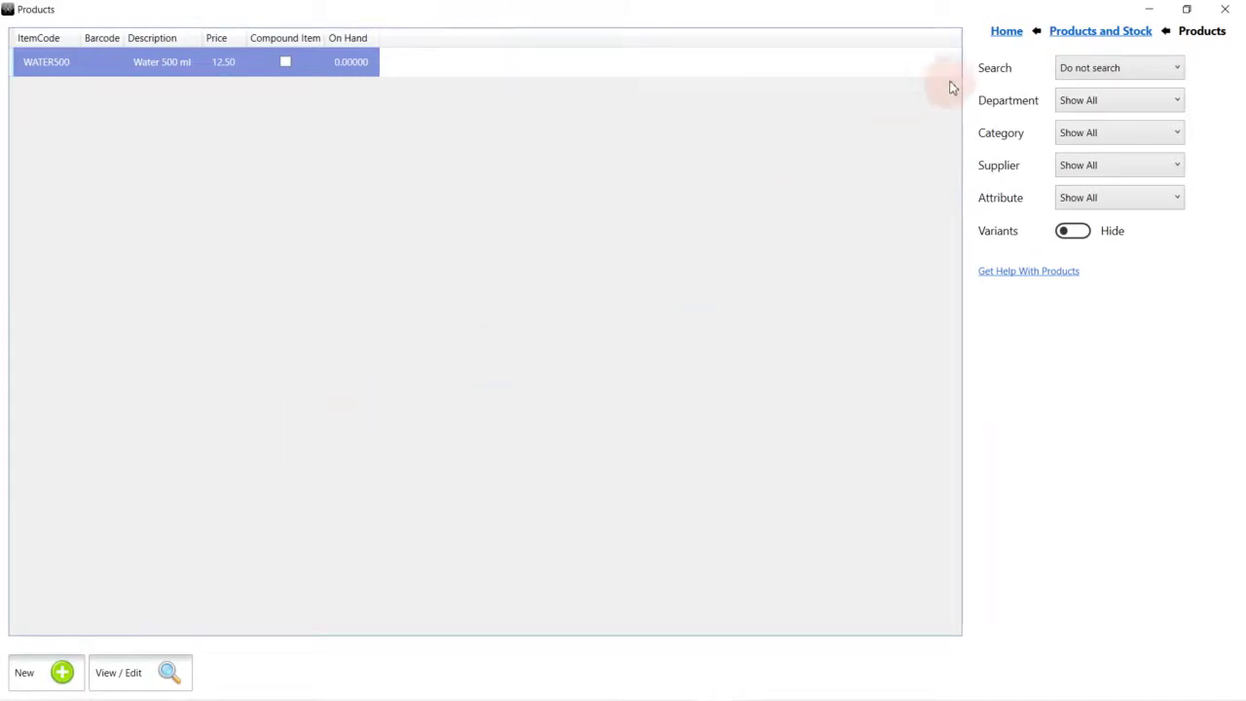
{"action": "left_click", "coordinate": [1008, 36]}
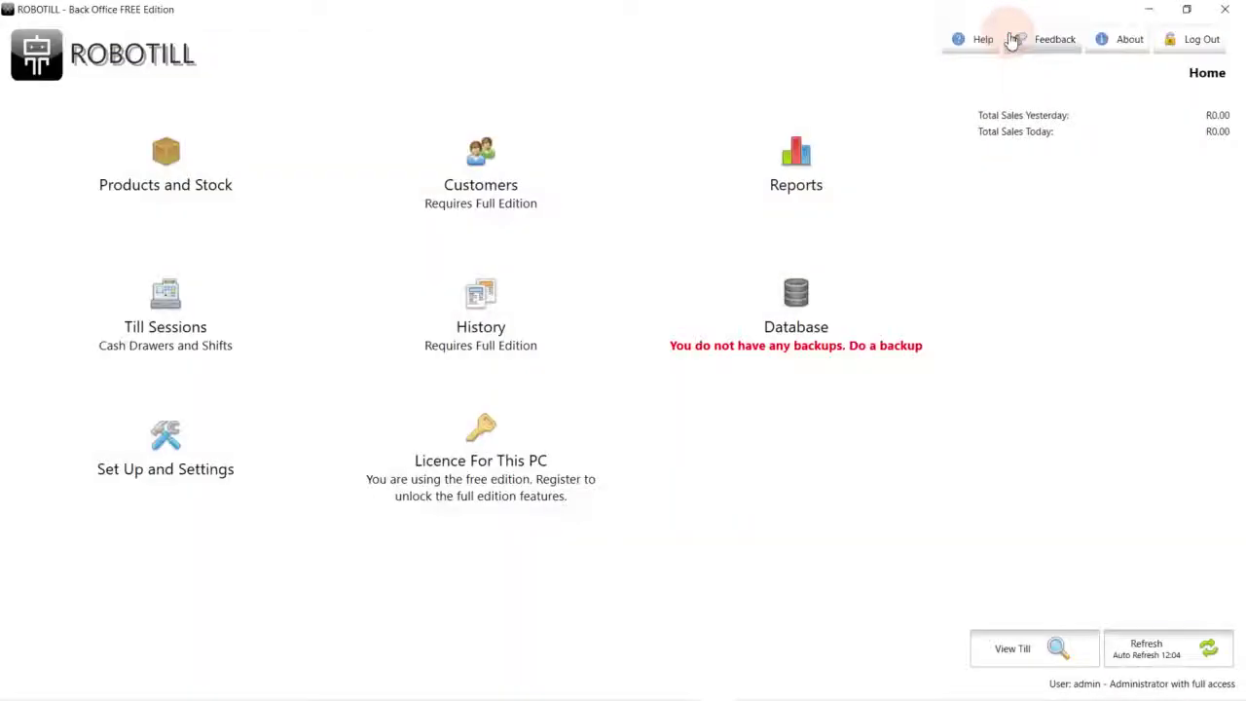
{"action": "left_click", "coordinate": [934, 194]}
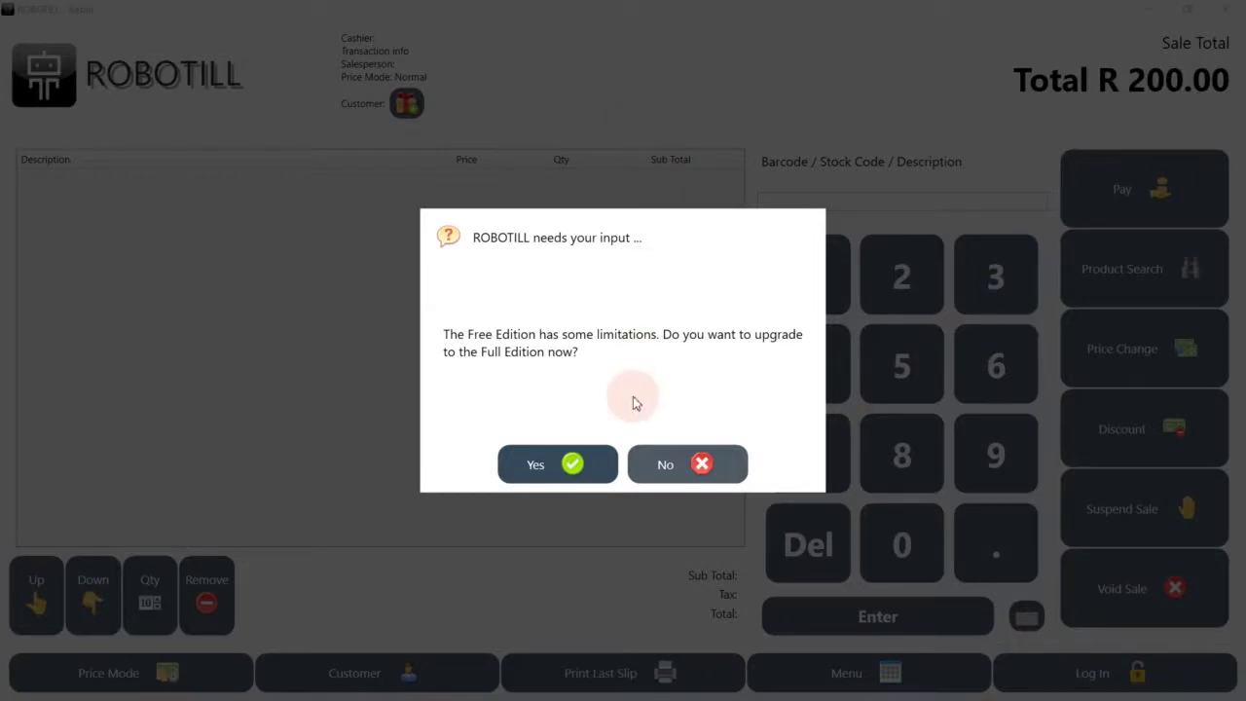
Decline the Full Edition upgrade and log in as cashier with the PIN on the keypad.
{"action": "left_click", "coordinate": [671, 464]}
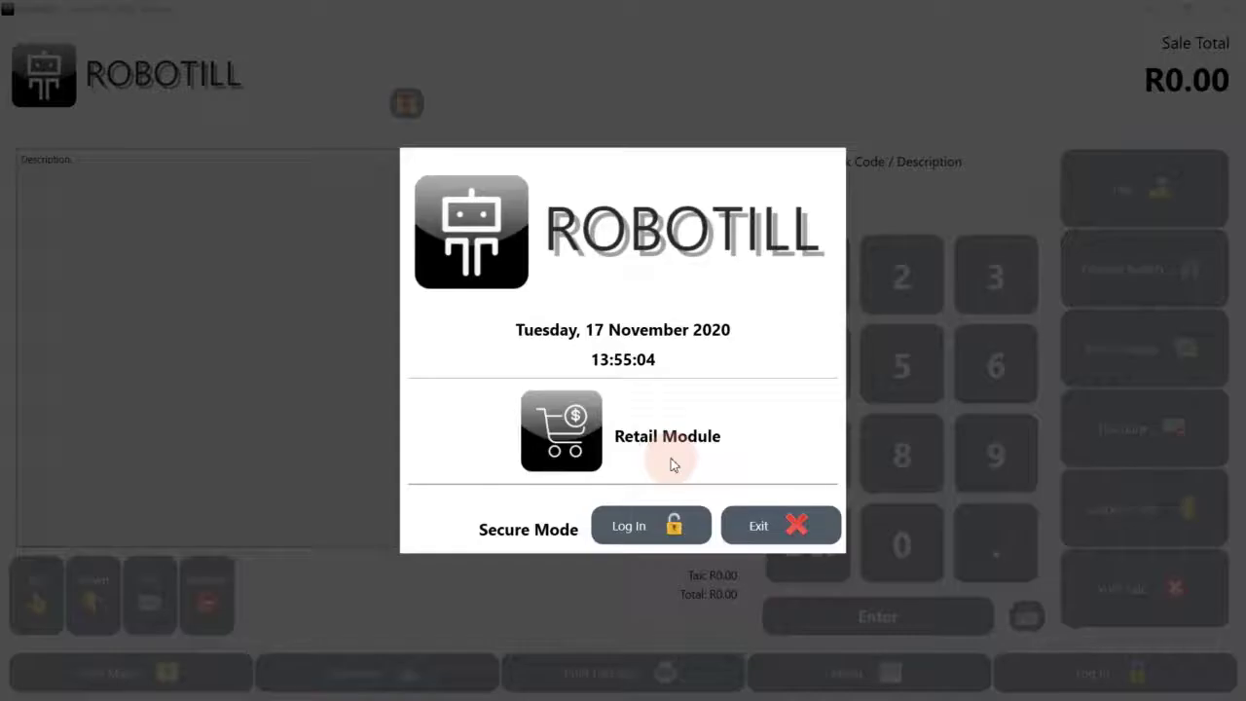
{"action": "left_click", "coordinate": [654, 518]}
{"action": "left_click", "coordinate": [520, 307]}
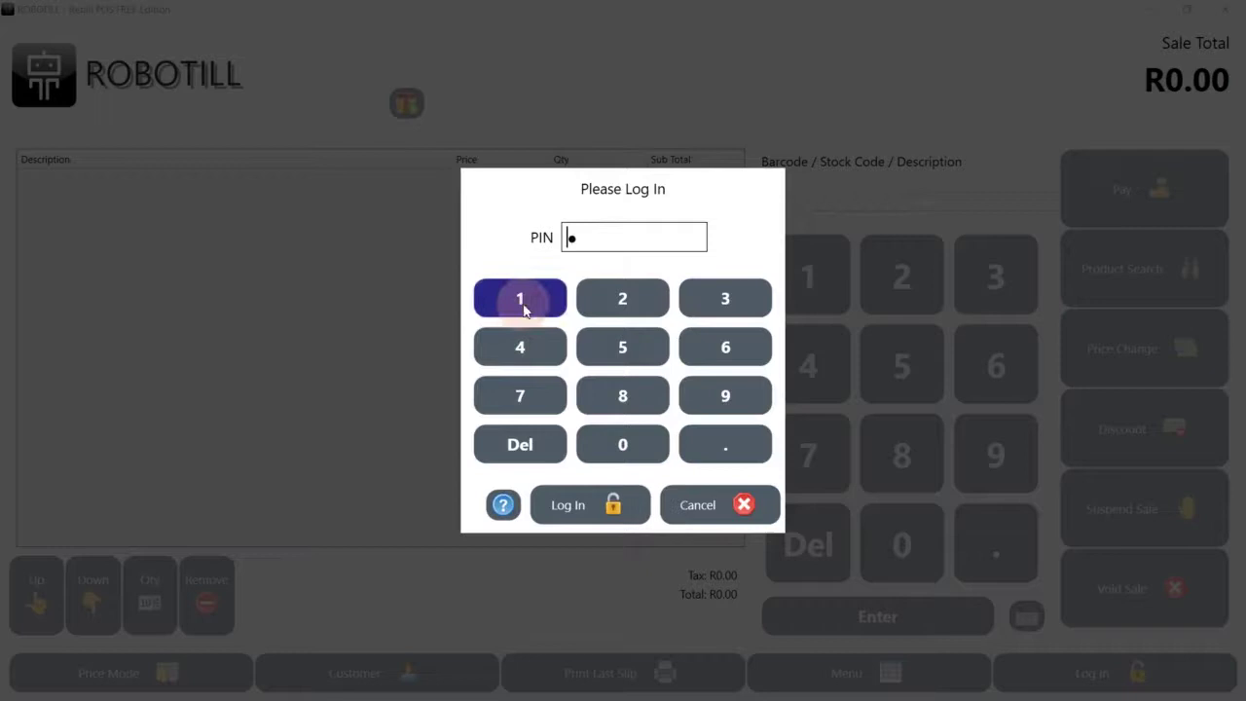
{"action": "left_click", "coordinate": [623, 304]}
{"action": "left_click", "coordinate": [724, 297]}
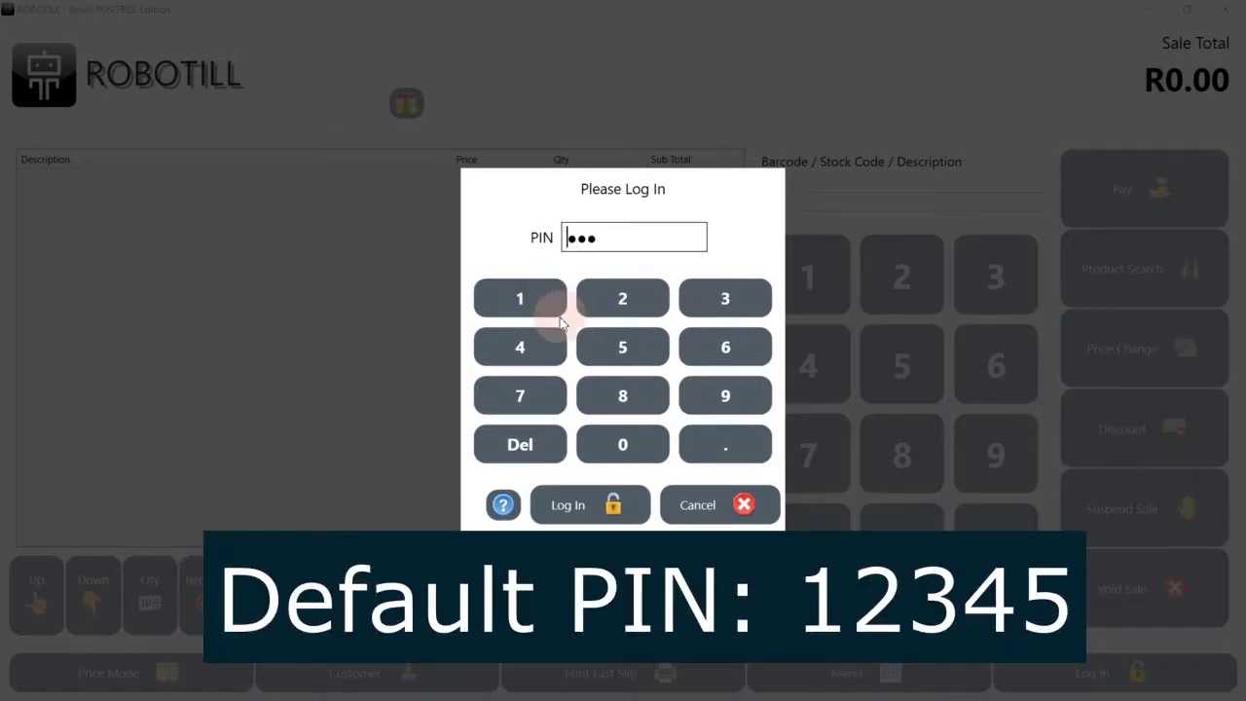
{"action": "left_click", "coordinate": [529, 343]}
{"action": "left_click", "coordinate": [622, 344]}
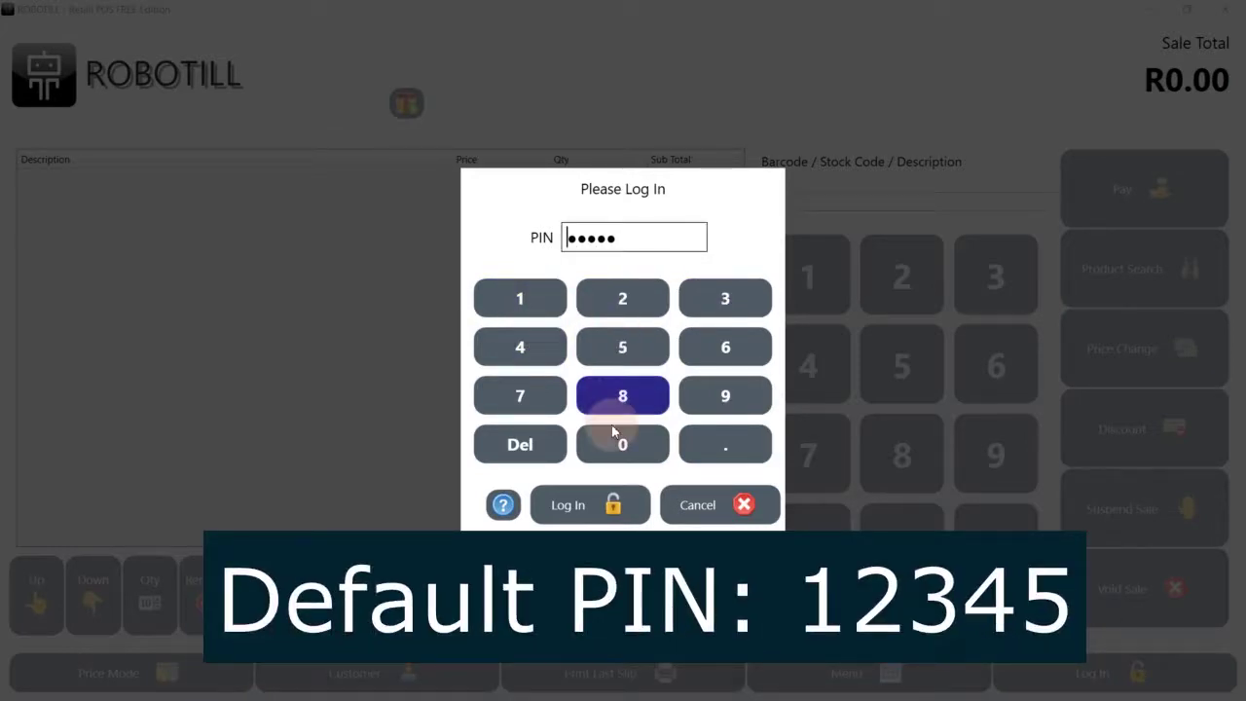
{"action": "left_click", "coordinate": [596, 516]}
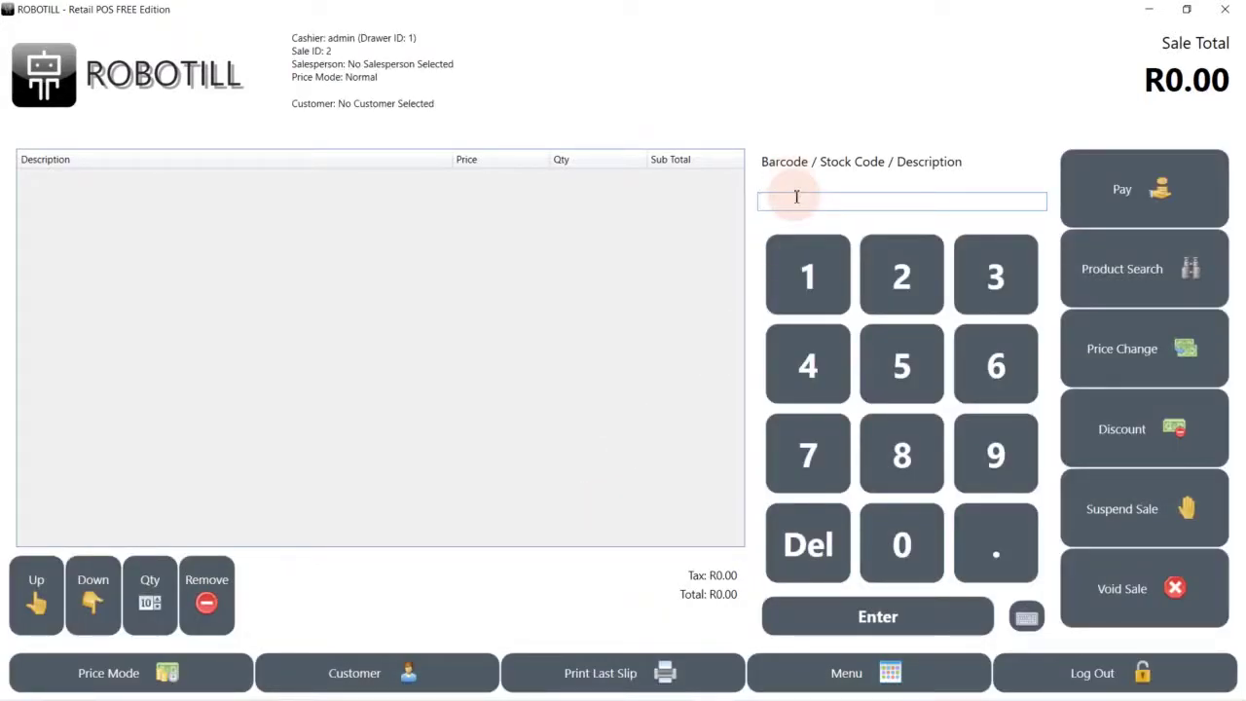
Spell 'water' in the product search using the on-screen keyboard.
{"action": "type", "text": "water"}
{"action": "key", "text": "BackSpace"}
{"action": "key", "text": "BackSpace"}
{"action": "key", "text": "BackSpace"}
{"action": "key", "text": "BackSpace"}
{"action": "key", "text": "BackSpace"}
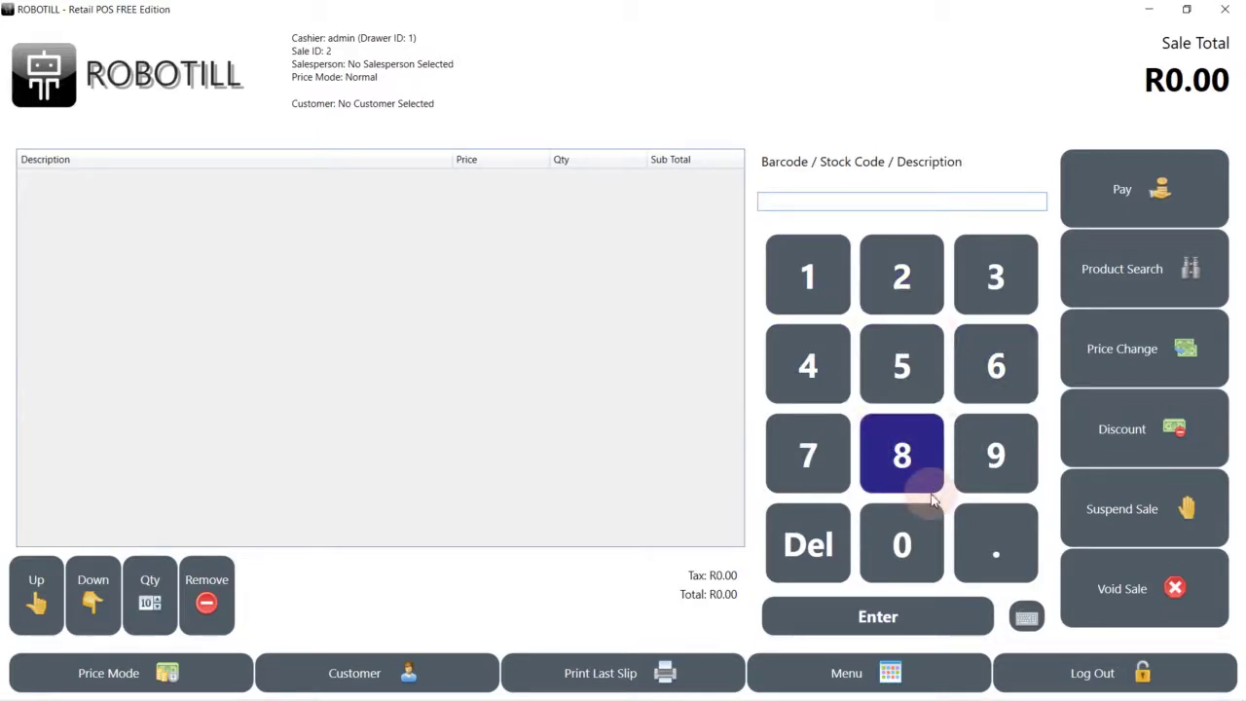
{"action": "left_click", "coordinate": [1026, 617]}
{"action": "left_click", "coordinate": [420, 398]}
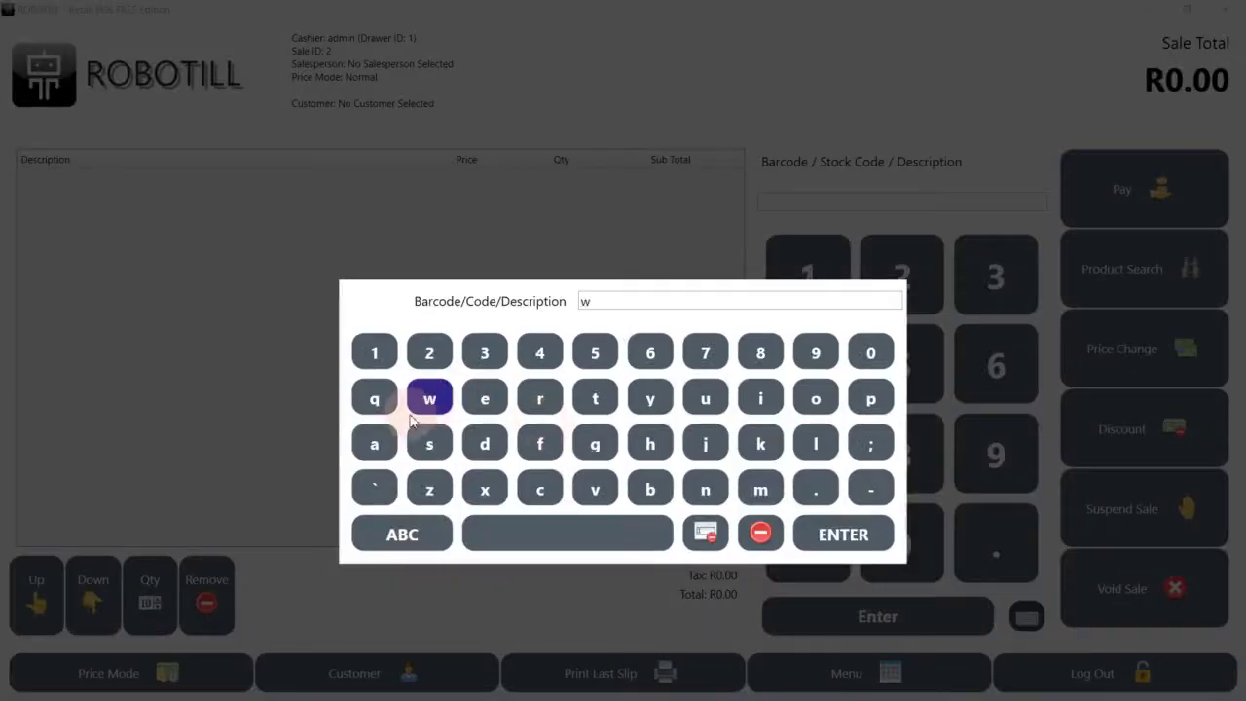
{"action": "left_click", "coordinate": [389, 442]}
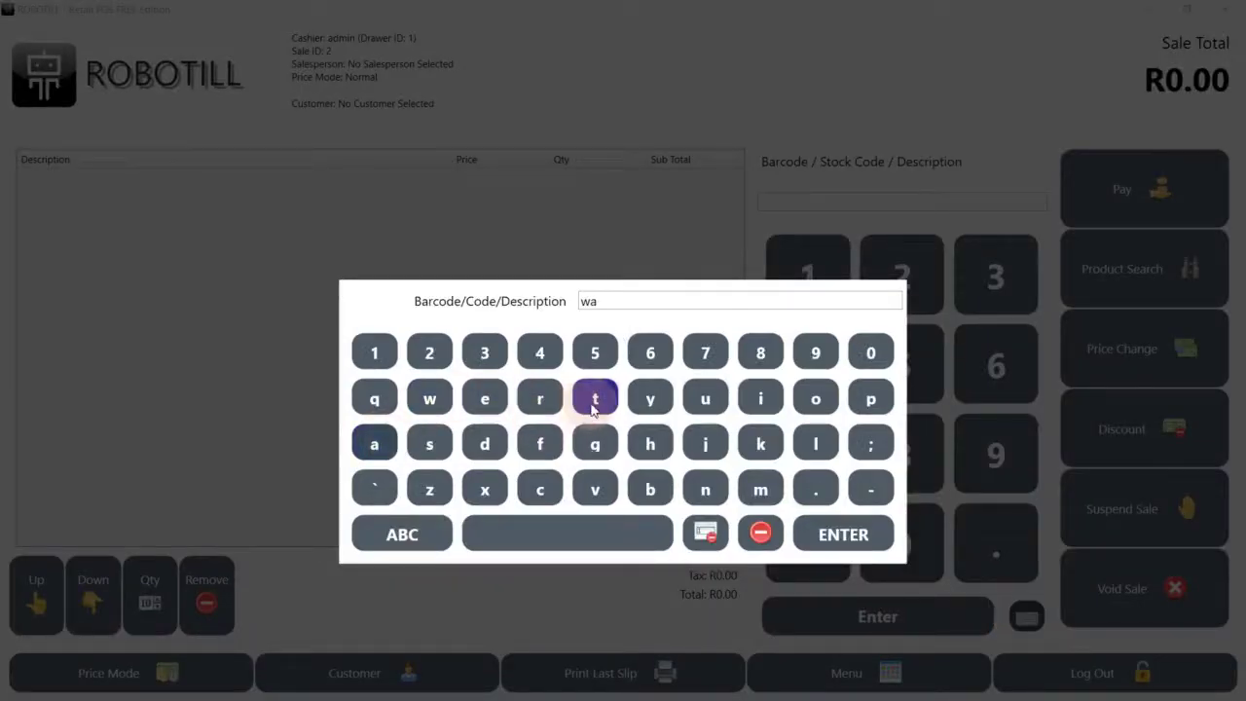
{"action": "left_click", "coordinate": [489, 399]}
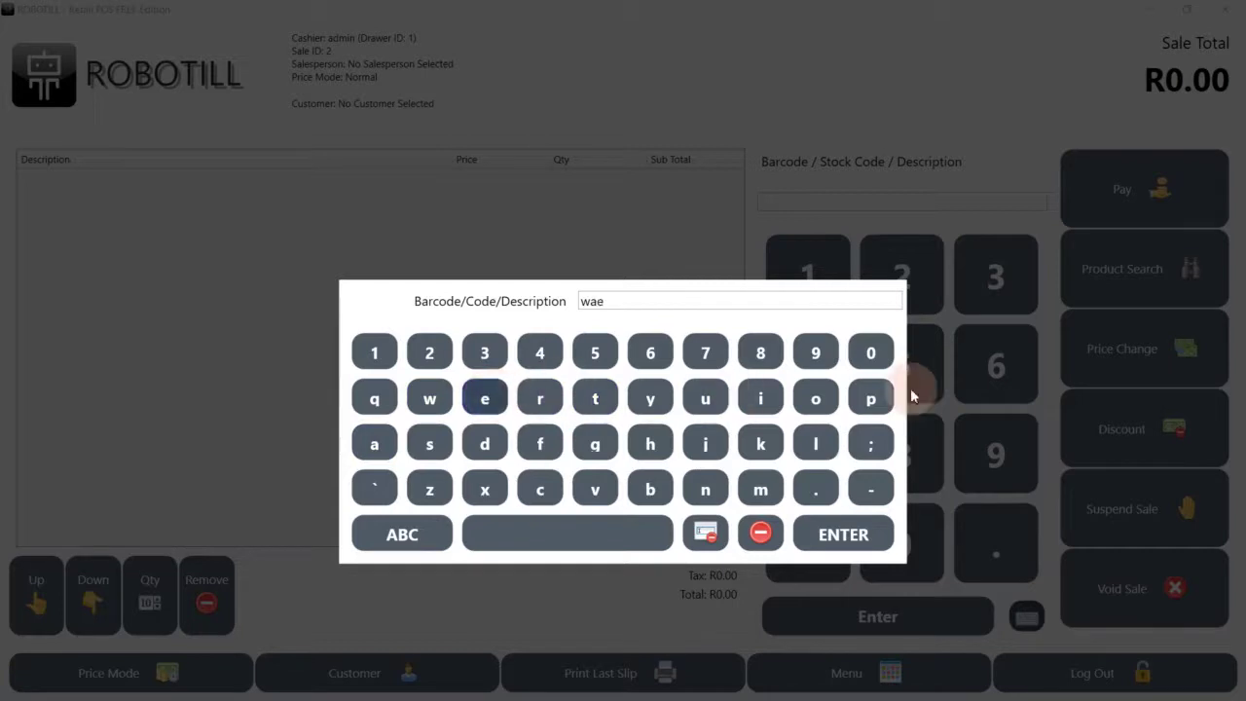
{"action": "left_click", "coordinate": [711, 534]}
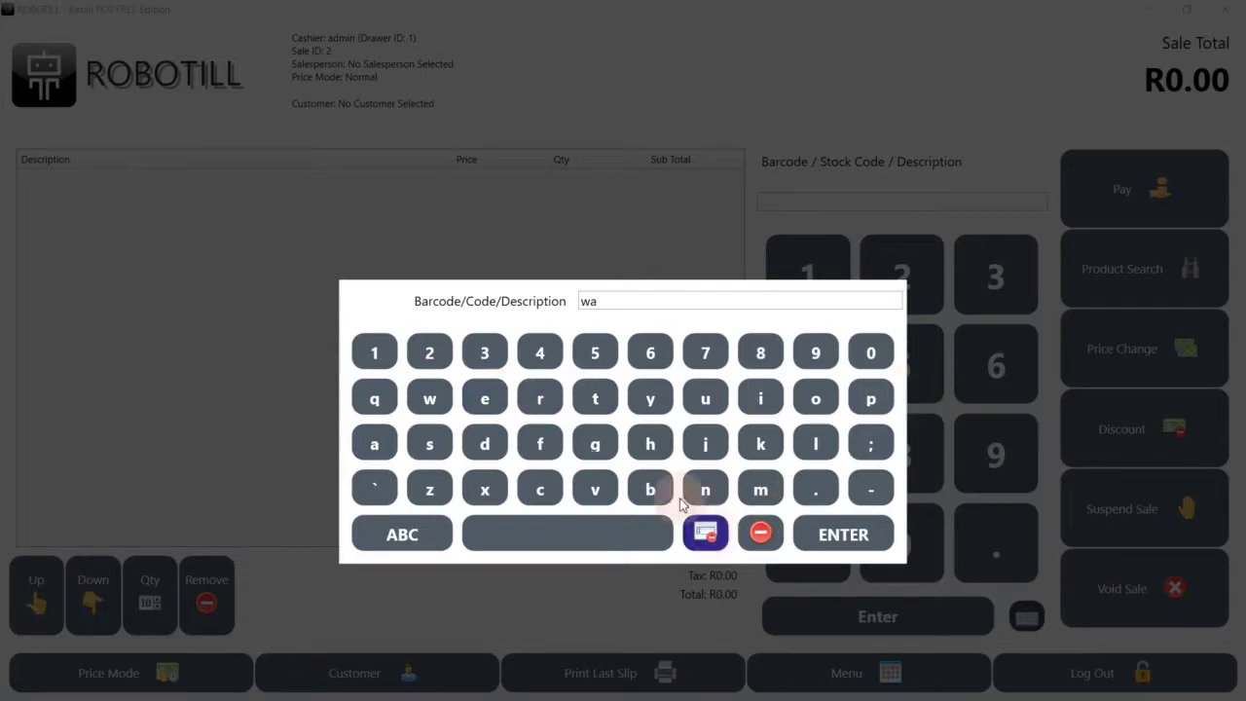
{"action": "left_click", "coordinate": [598, 401]}
{"action": "left_click", "coordinate": [485, 399]}
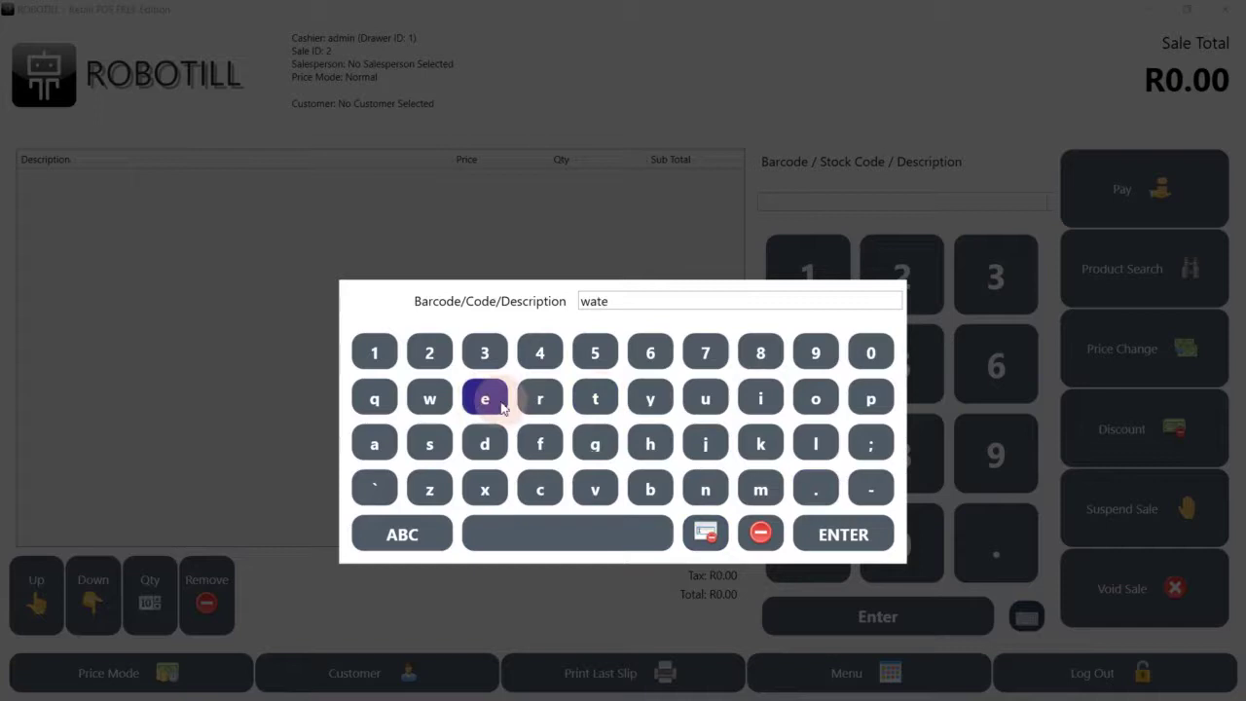
{"action": "left_click", "coordinate": [540, 401]}
Complete the search as water500 and add Water 500 ml at R12.50 to the sale.
{"action": "left_click", "coordinate": [595, 352]}
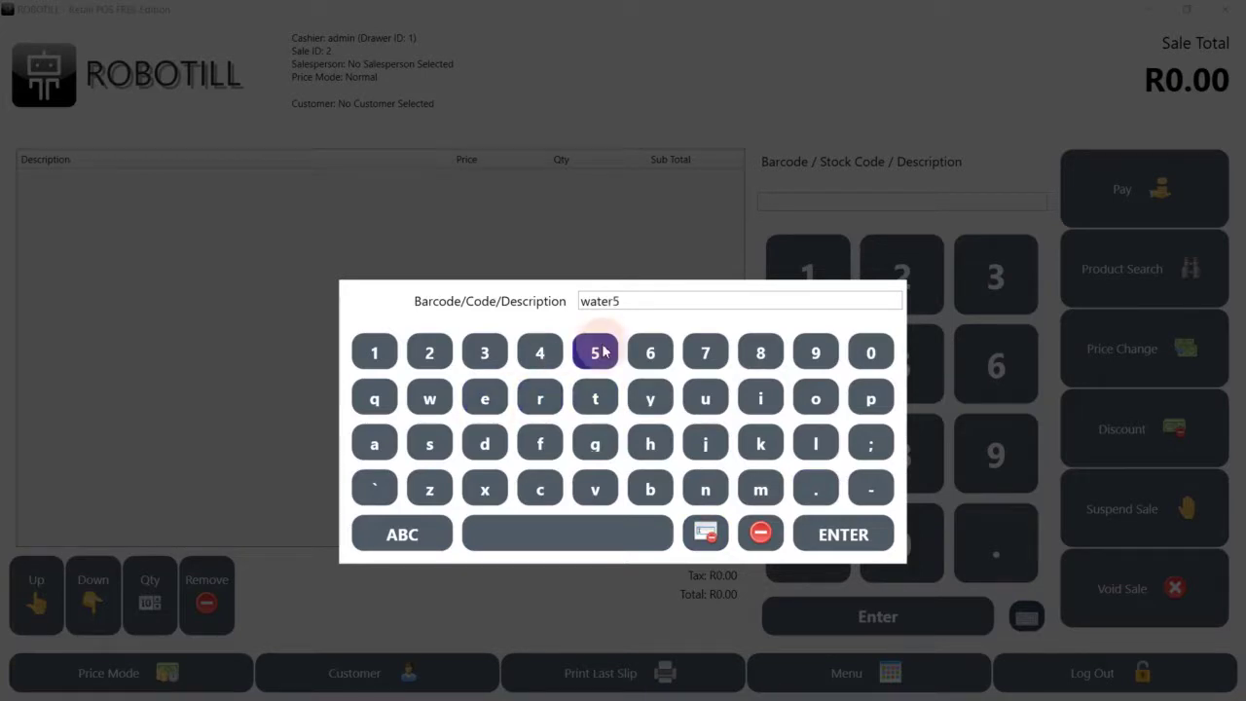
{"action": "left_click", "coordinate": [870, 352]}
{"action": "left_click", "coordinate": [870, 353]}
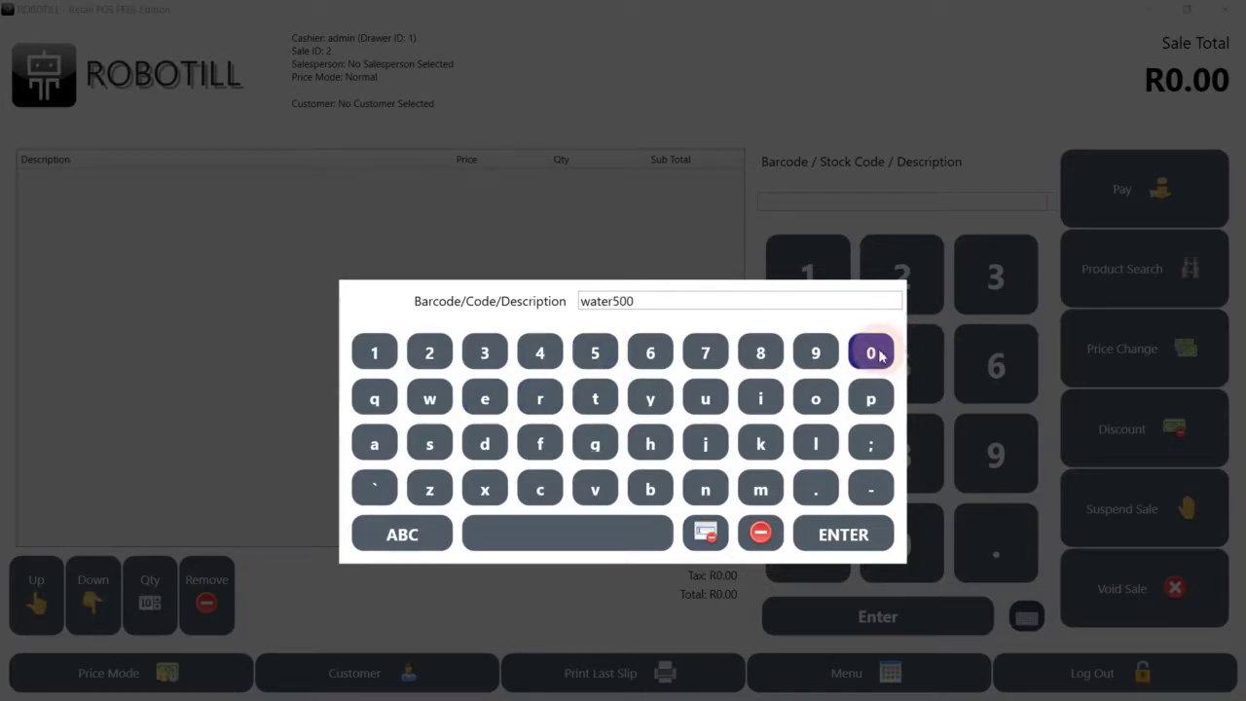
{"action": "left_click", "coordinate": [845, 538]}
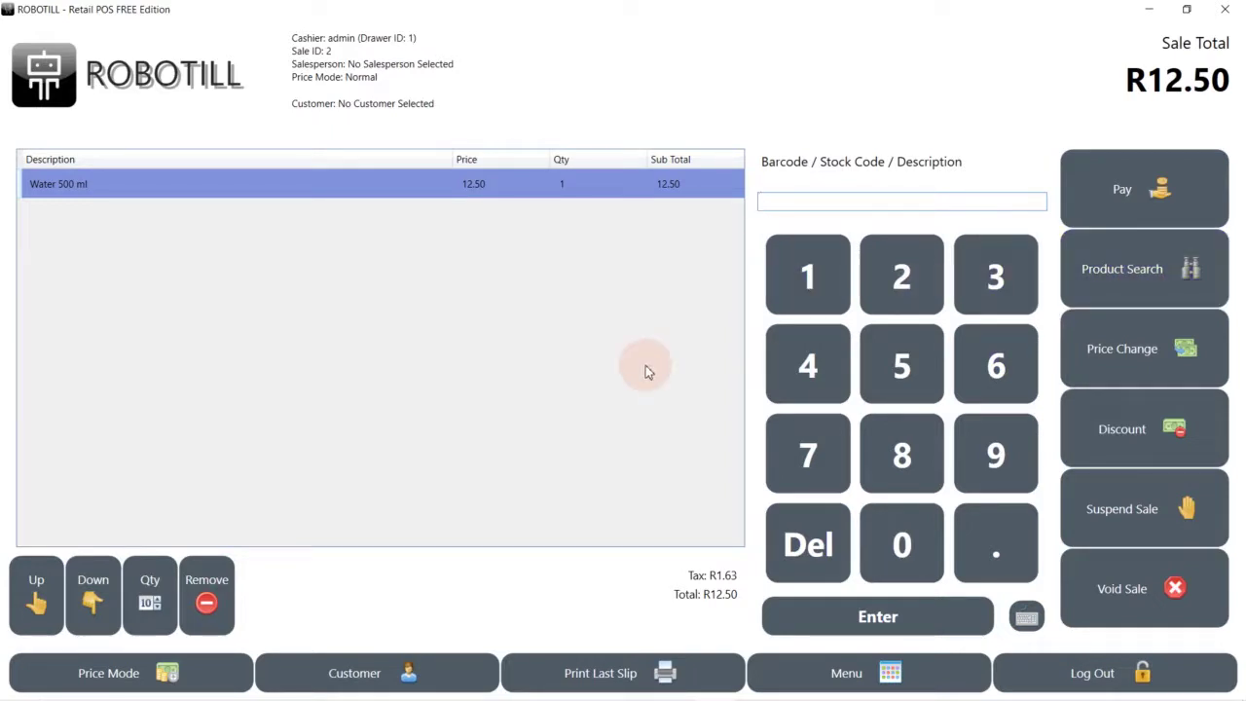
Pay the R12.50 sale with R20.00 cash, leaving R7.50 change.
{"action": "left_click", "coordinate": [1174, 192]}
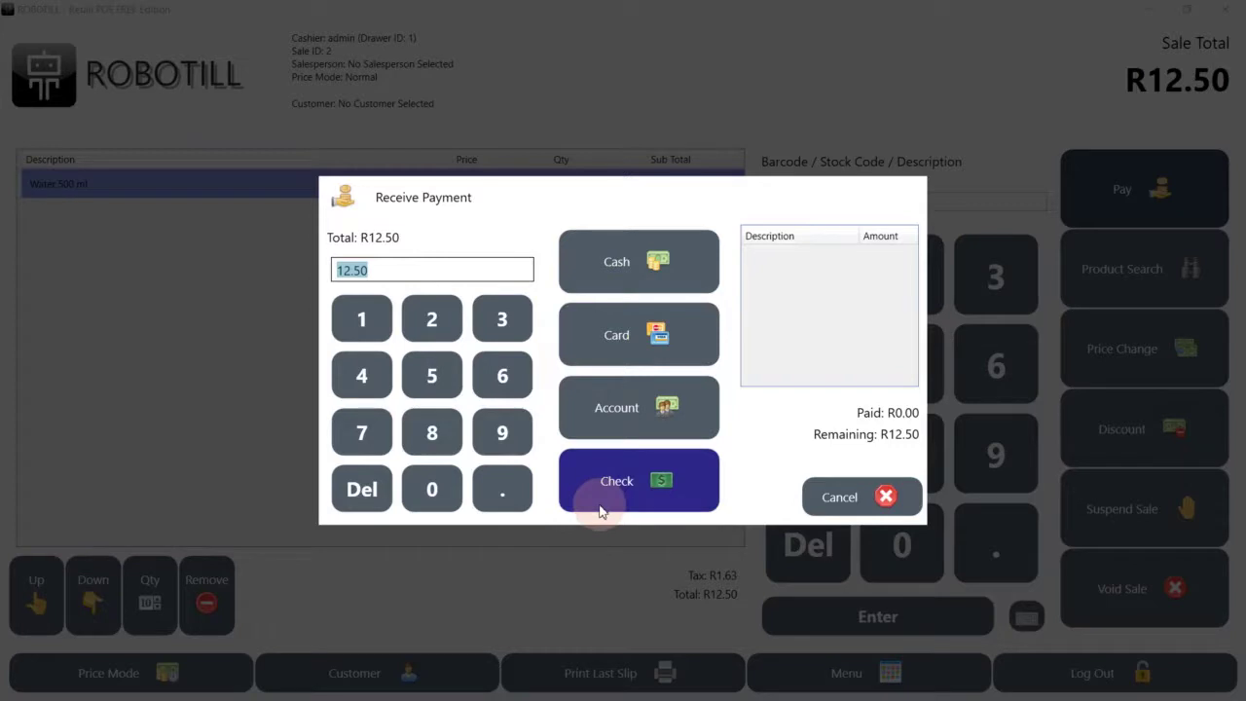
{"action": "left_click", "coordinate": [431, 318]}
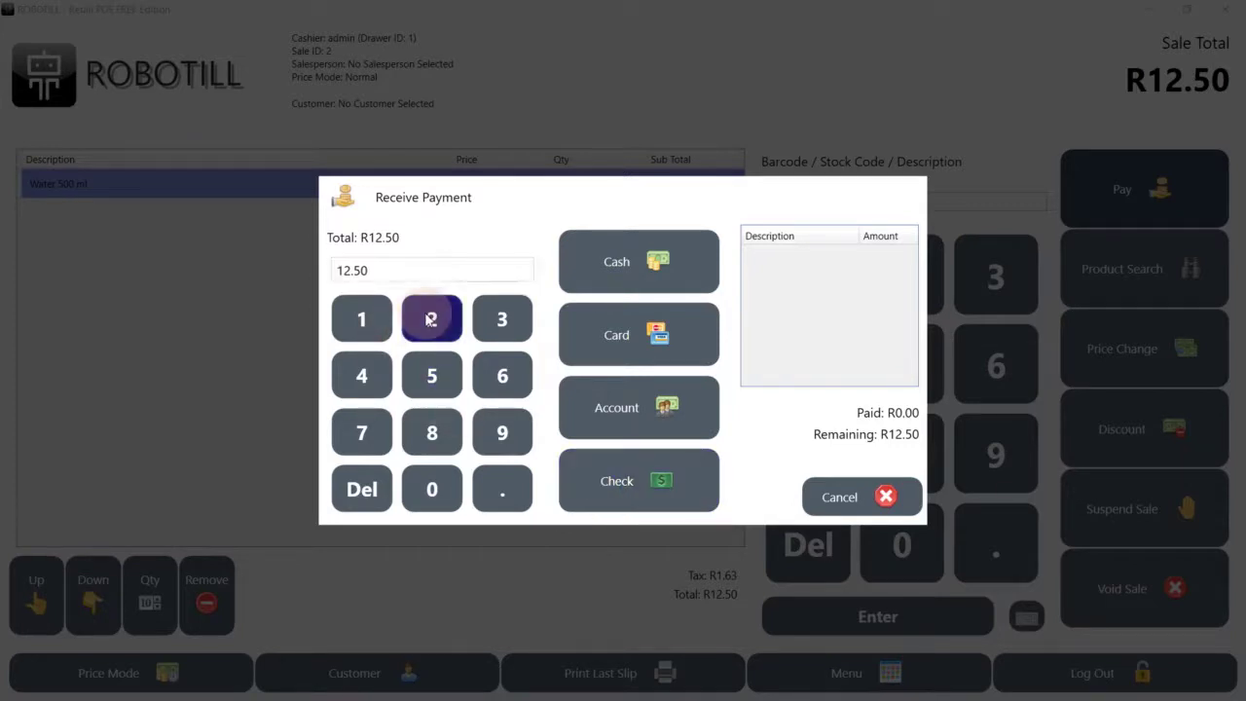
{"action": "left_click", "coordinate": [431, 488]}
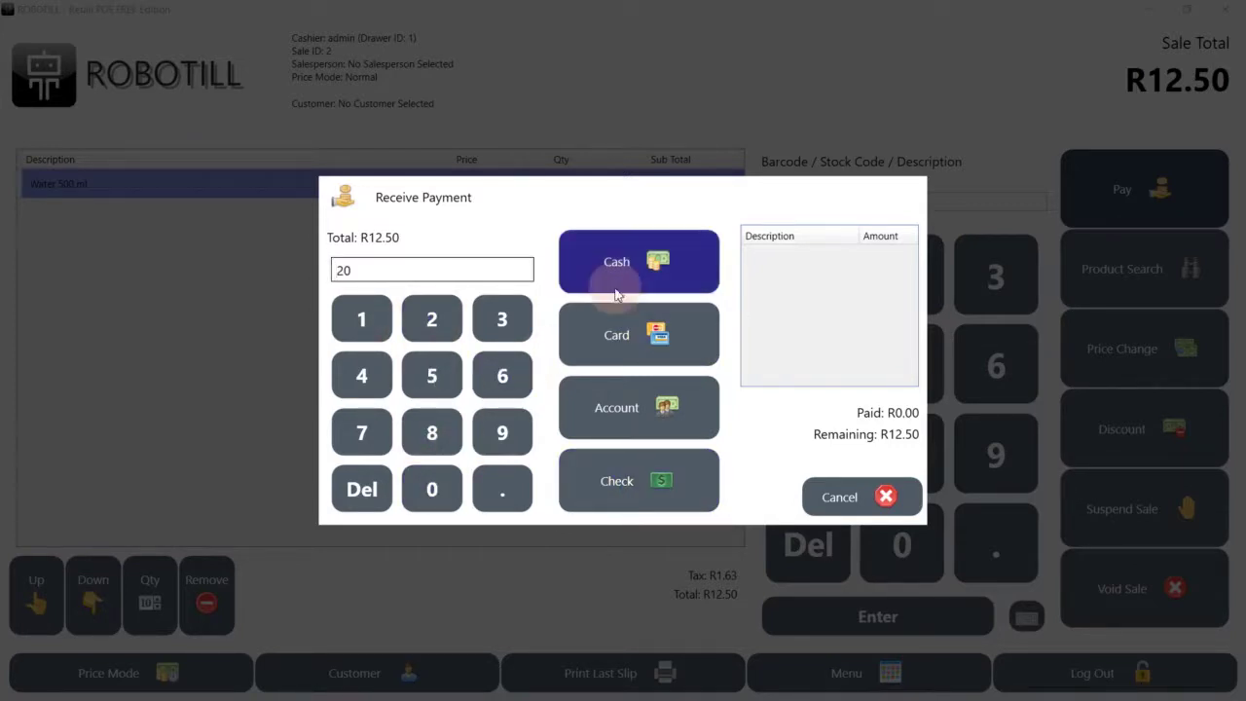
{"action": "left_click", "coordinate": [645, 269]}
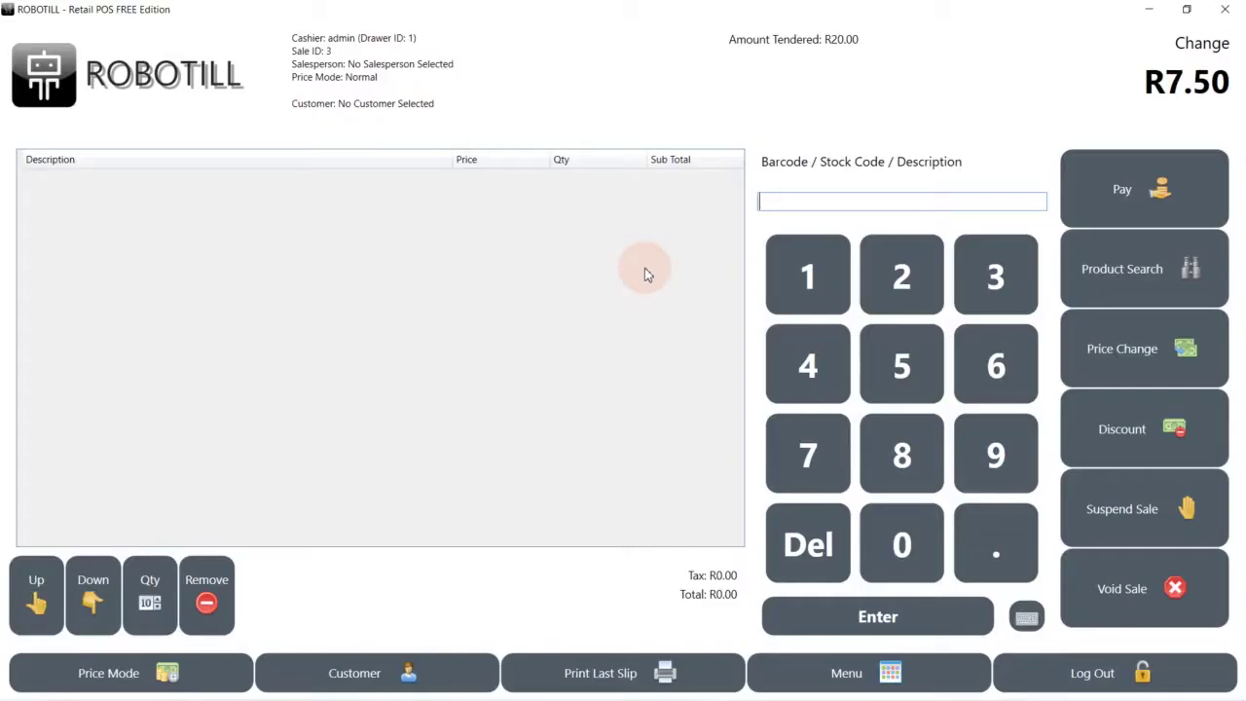